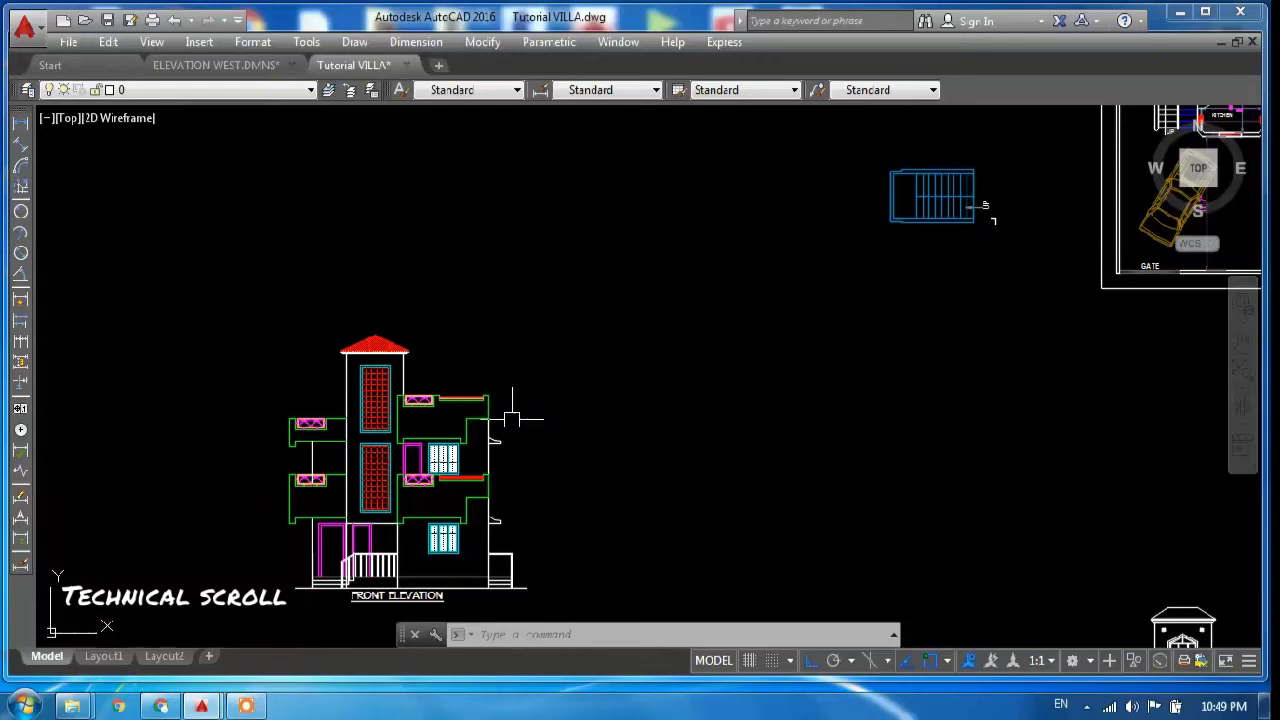
Pan and zoom until the villa's FRONT ELEVATION fills the model space view.
{"action": "middle_click_drag", "start_coordinate": [500, 428], "coordinate": [562, 378]}
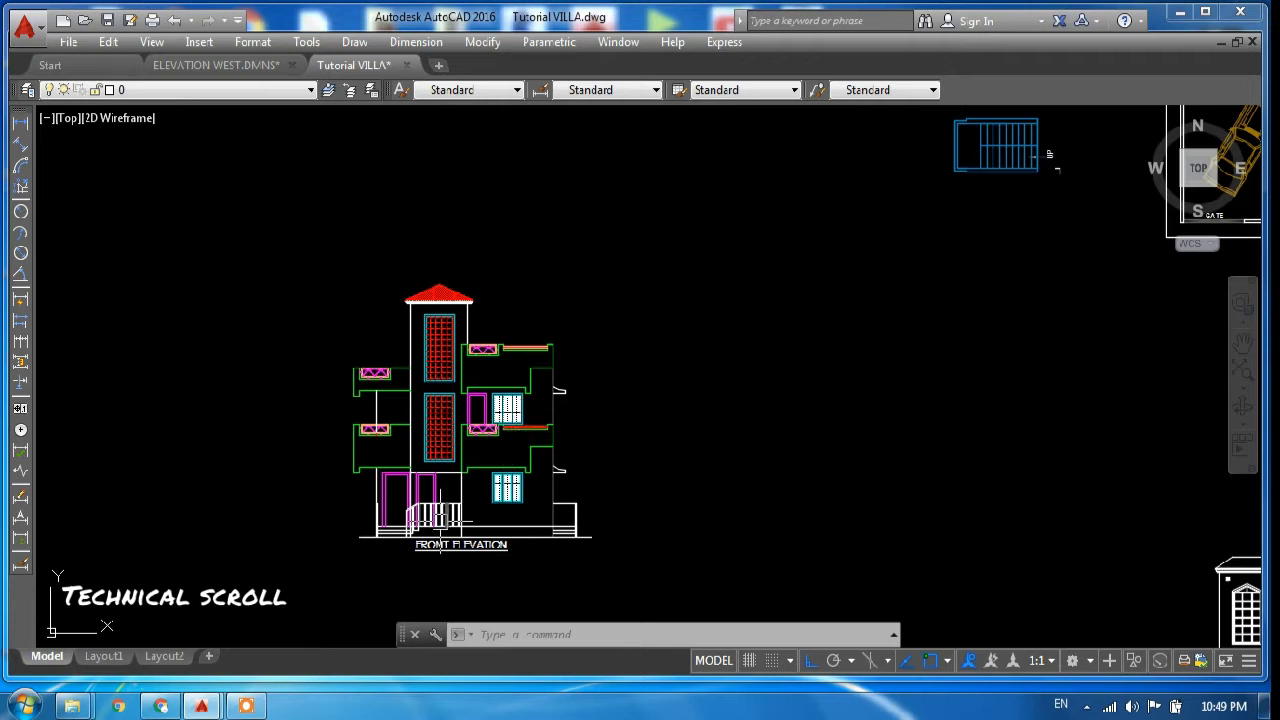
{"action": "mouse_move", "coordinate": [440, 535]}
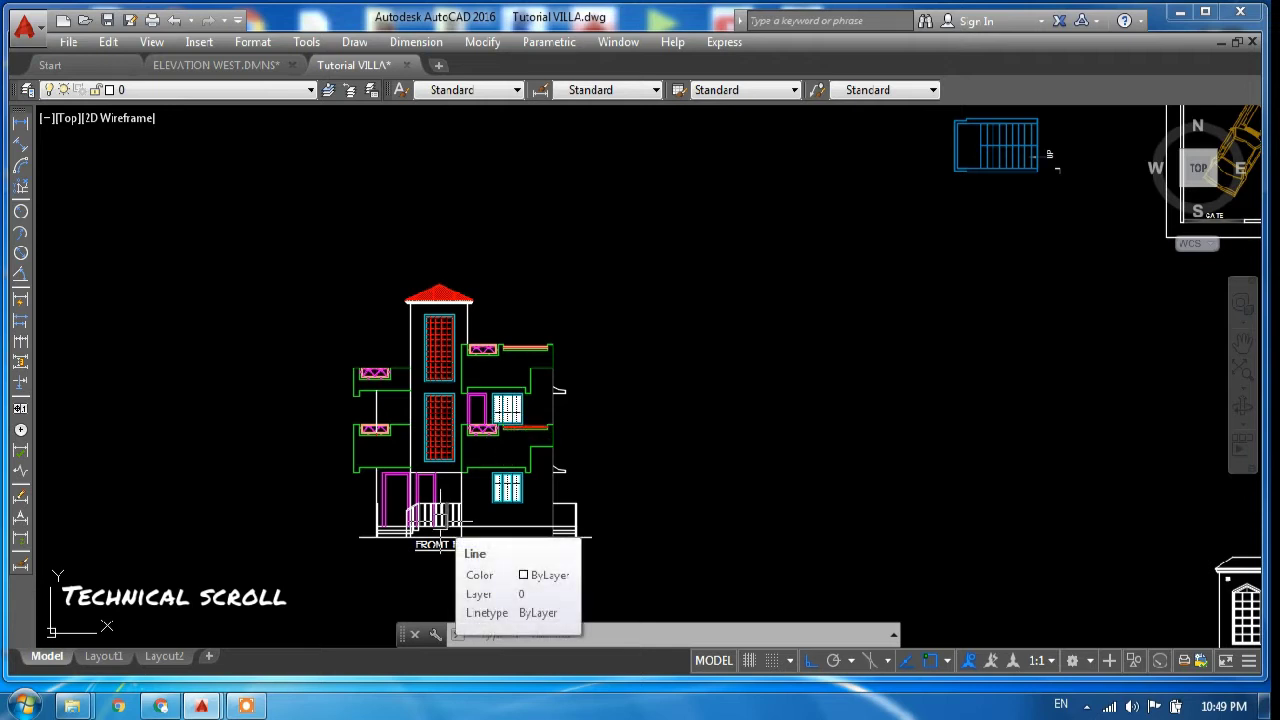
{"action": "scroll", "coordinate": [490, 520], "scroll_direction": "down", "scroll_amount": 2}
{"action": "scroll", "coordinate": [490, 495], "scroll_direction": "up", "scroll_amount": 2}
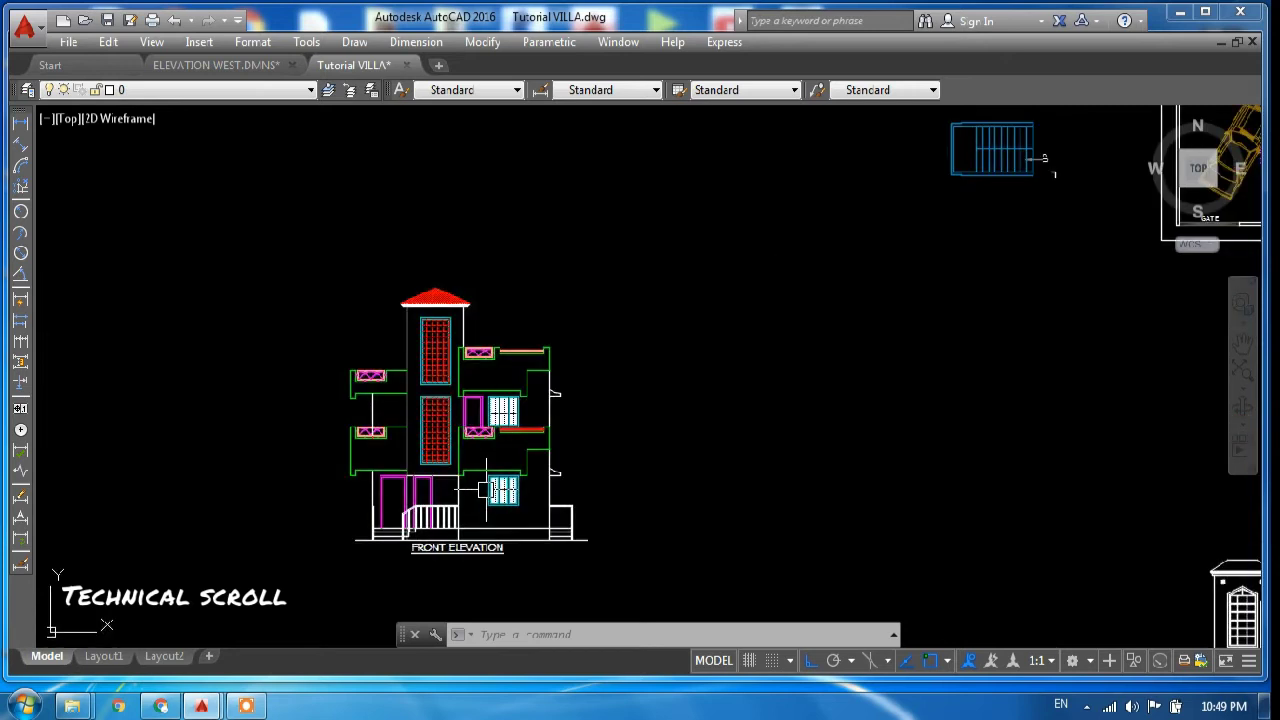
{"action": "scroll", "coordinate": [488, 492], "scroll_direction": "up", "scroll_amount": 2}
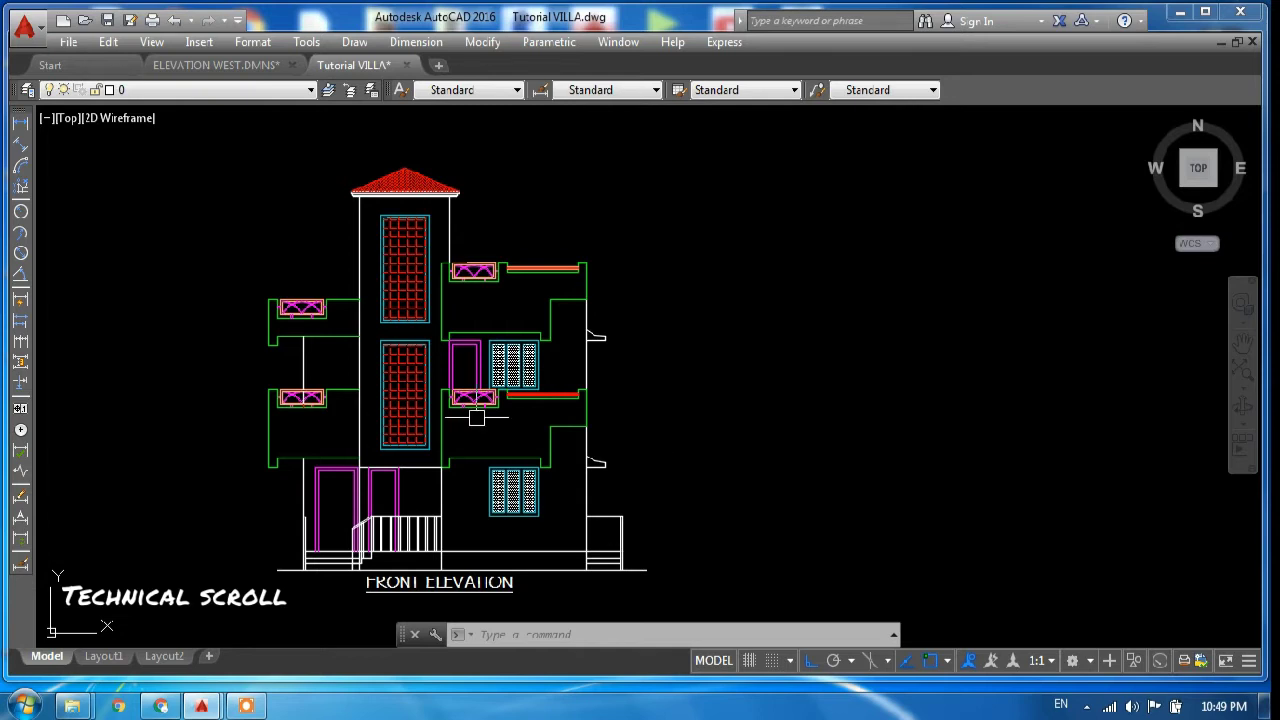
{"action": "left_click", "coordinate": [242, 166]}
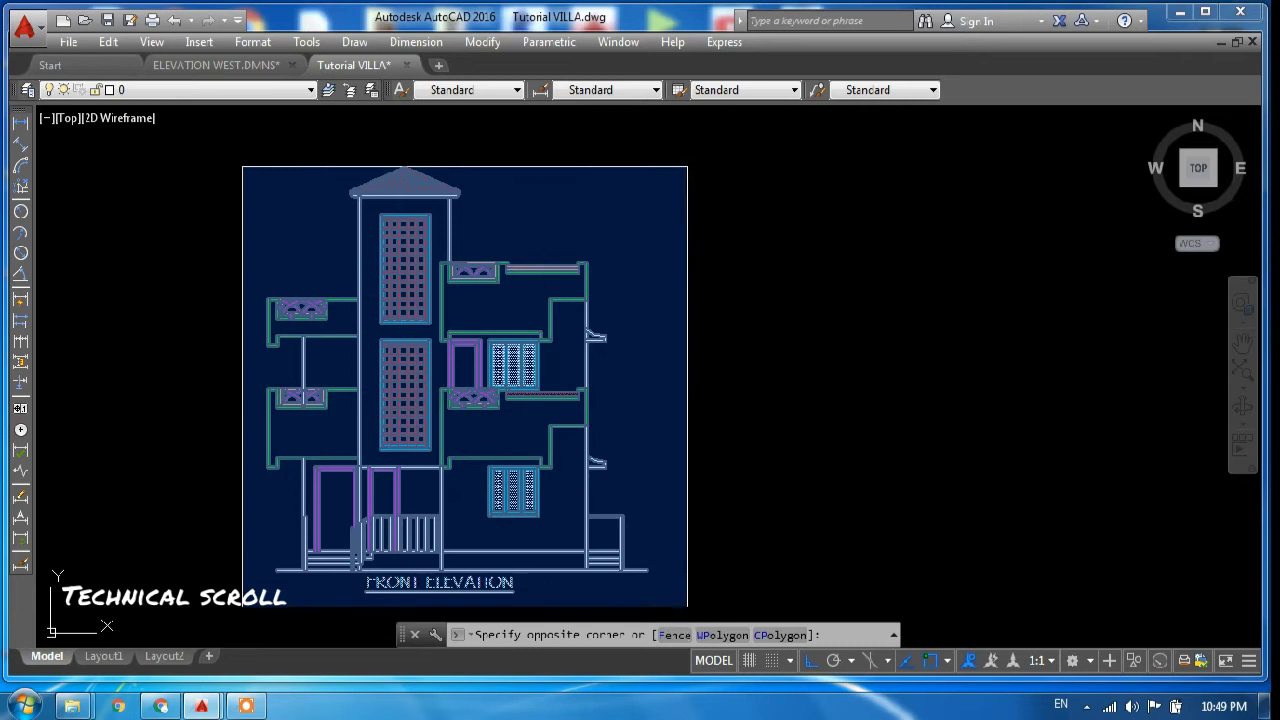
{"action": "left_click", "coordinate": [687, 606]}
{"action": "key", "text": "Escape"}
{"action": "key", "text": "Escape"}
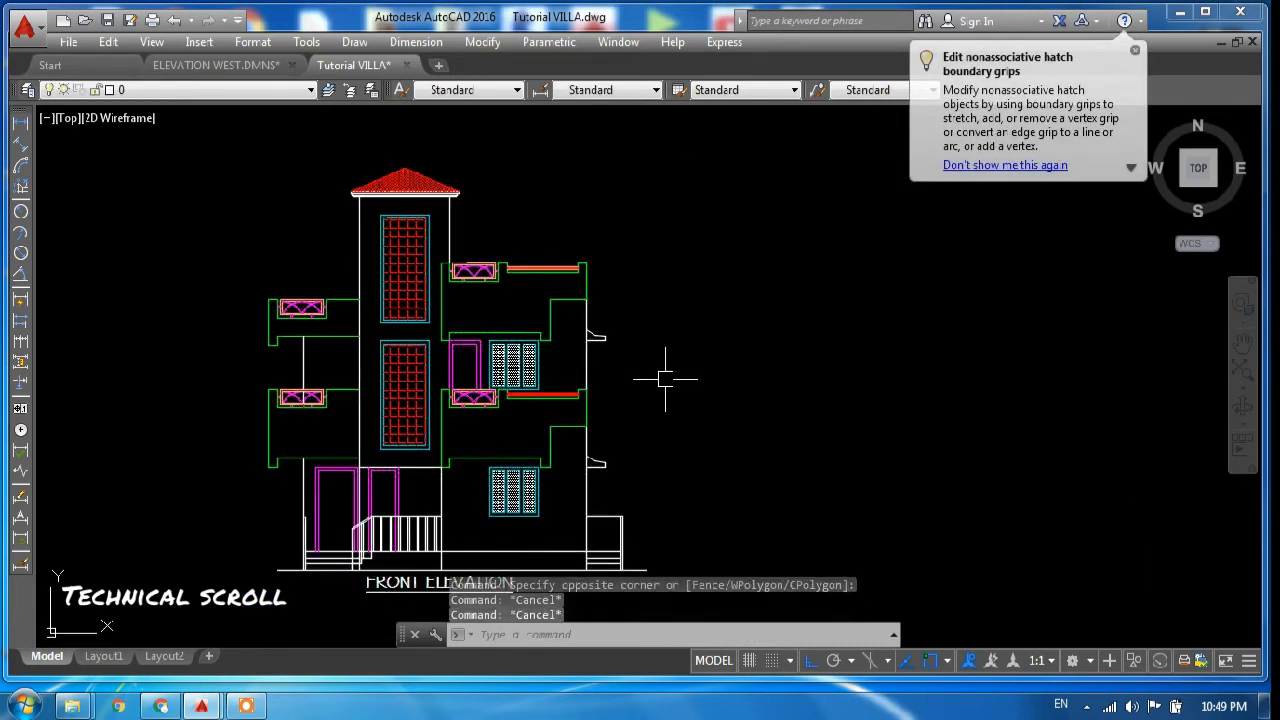
{"action": "type", "text": "pl"}
{"action": "key", "text": "Return"}
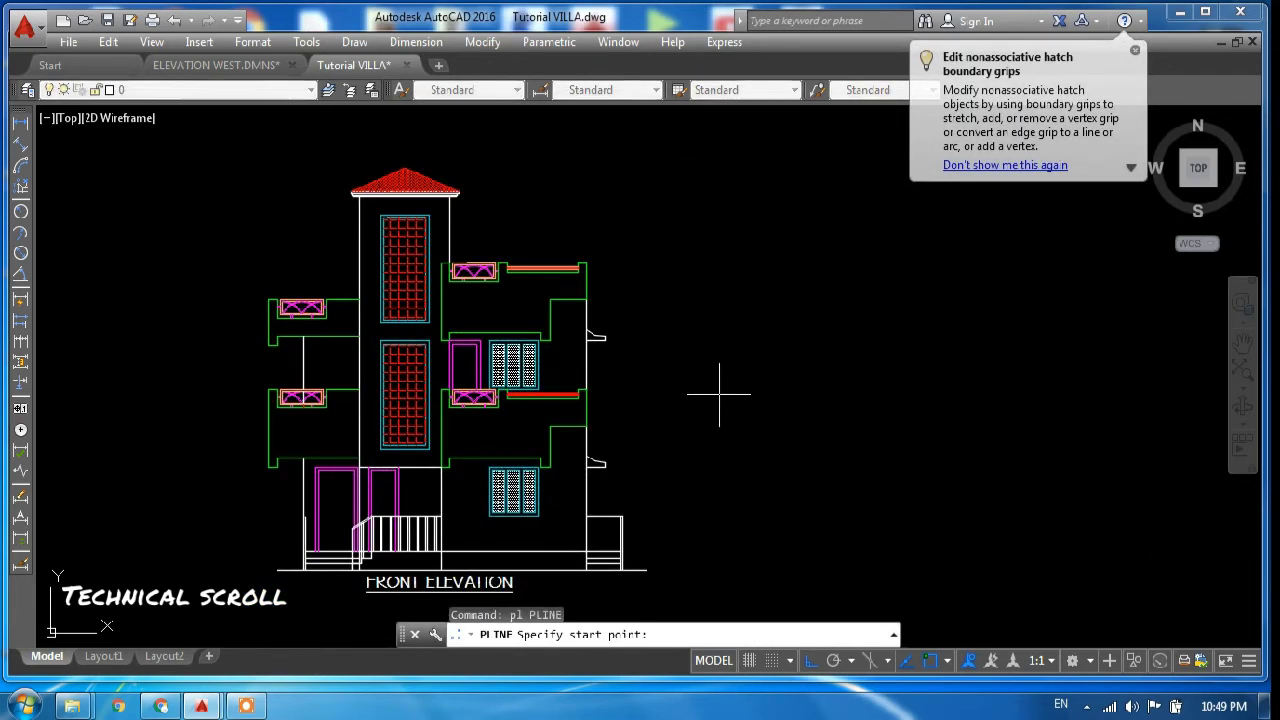
{"action": "key", "text": "Escape"}
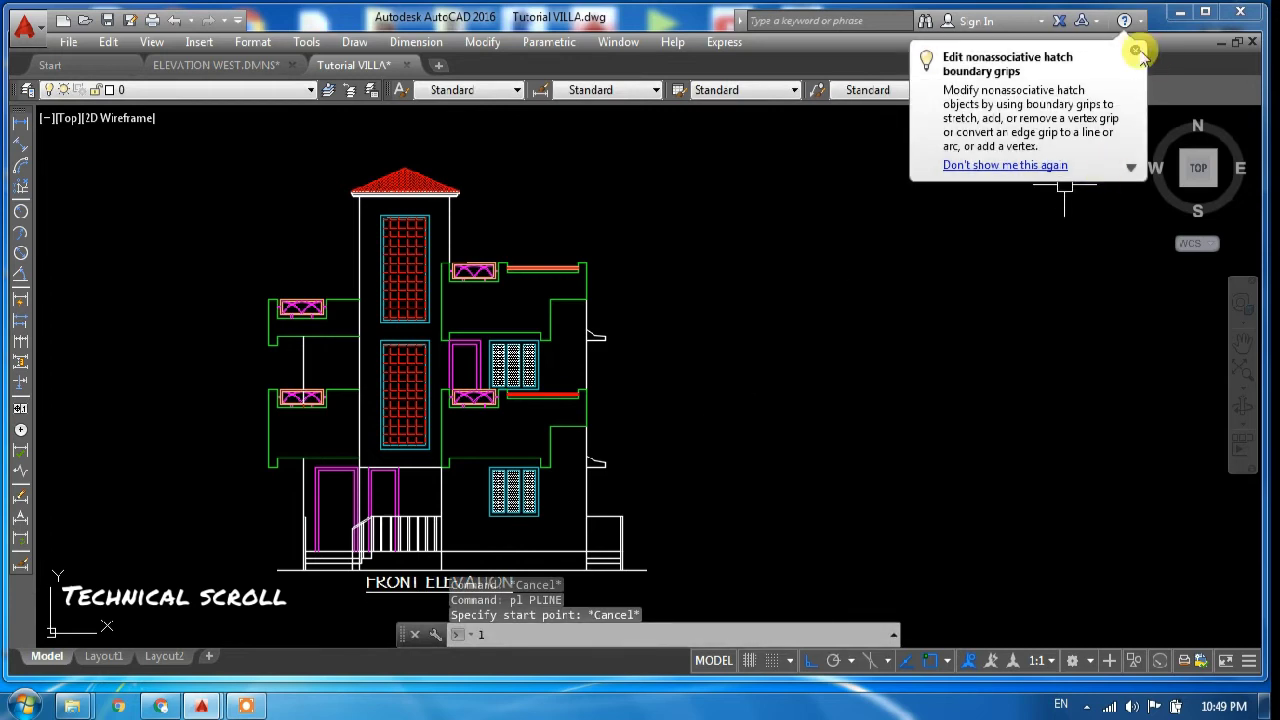
{"action": "left_click", "coordinate": [1135, 49]}
{"action": "type", "text": "11a"}
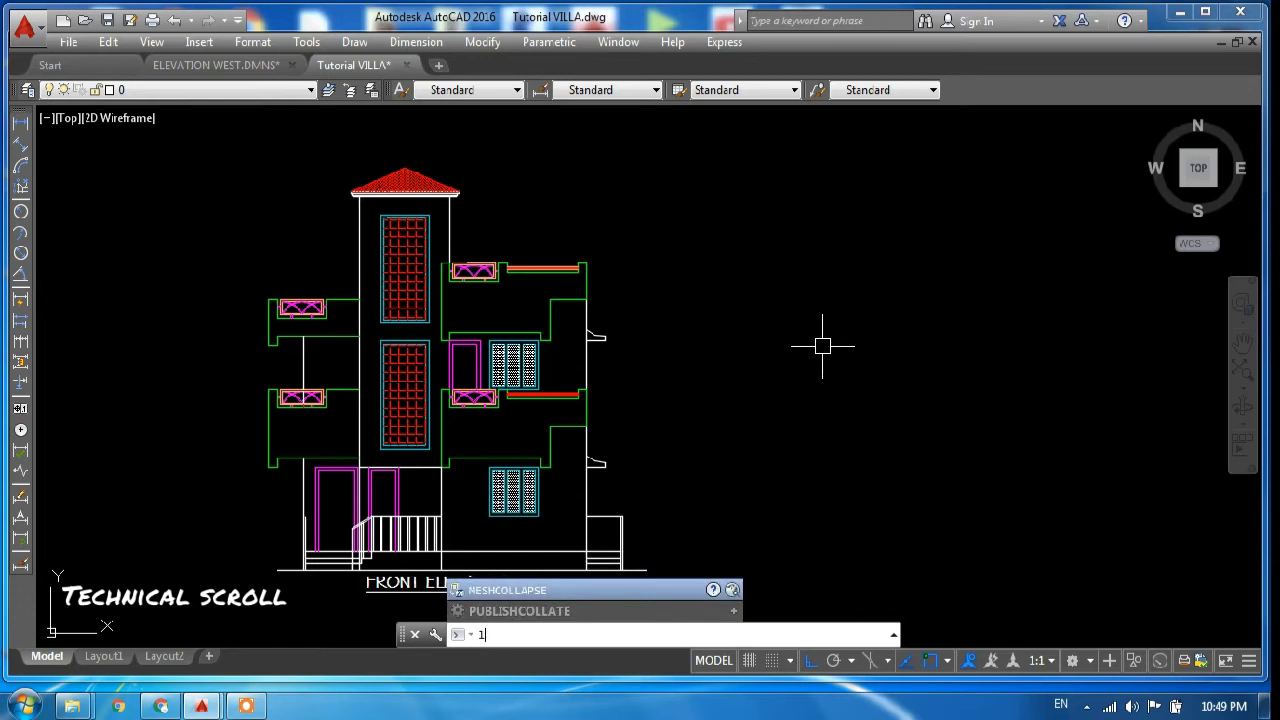
{"action": "type", "text": "a"}
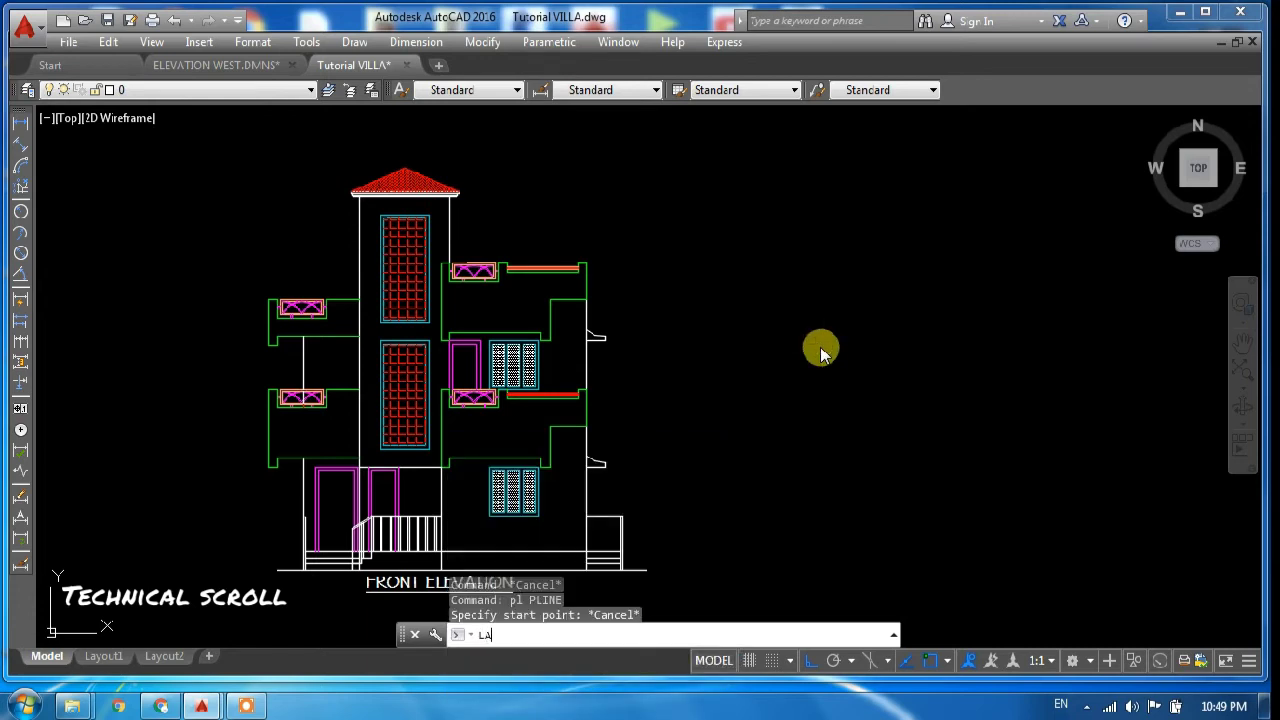
Open the Layer Properties Manager, enlarge it taller and wider, and select the DOOR and COUMN rows.
{"action": "key", "text": "Return"}
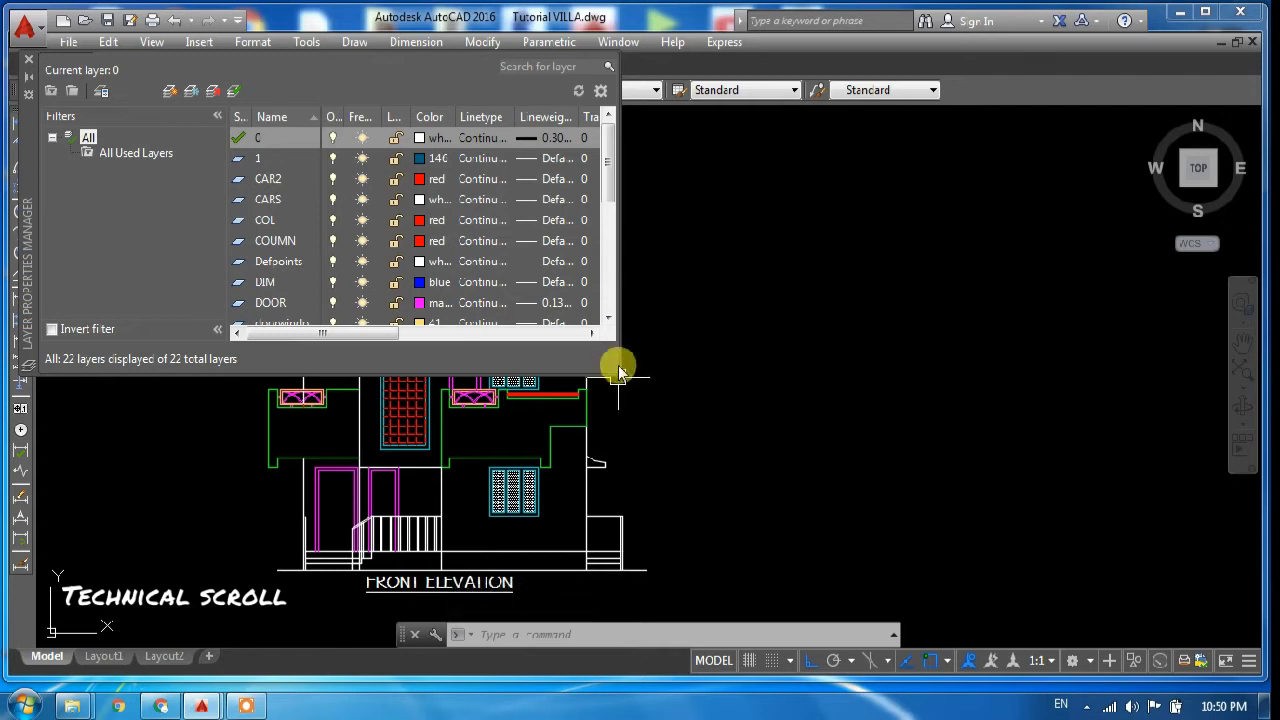
{"action": "left_click_drag", "start_coordinate": [306, 372], "coordinate": [327, 513]}
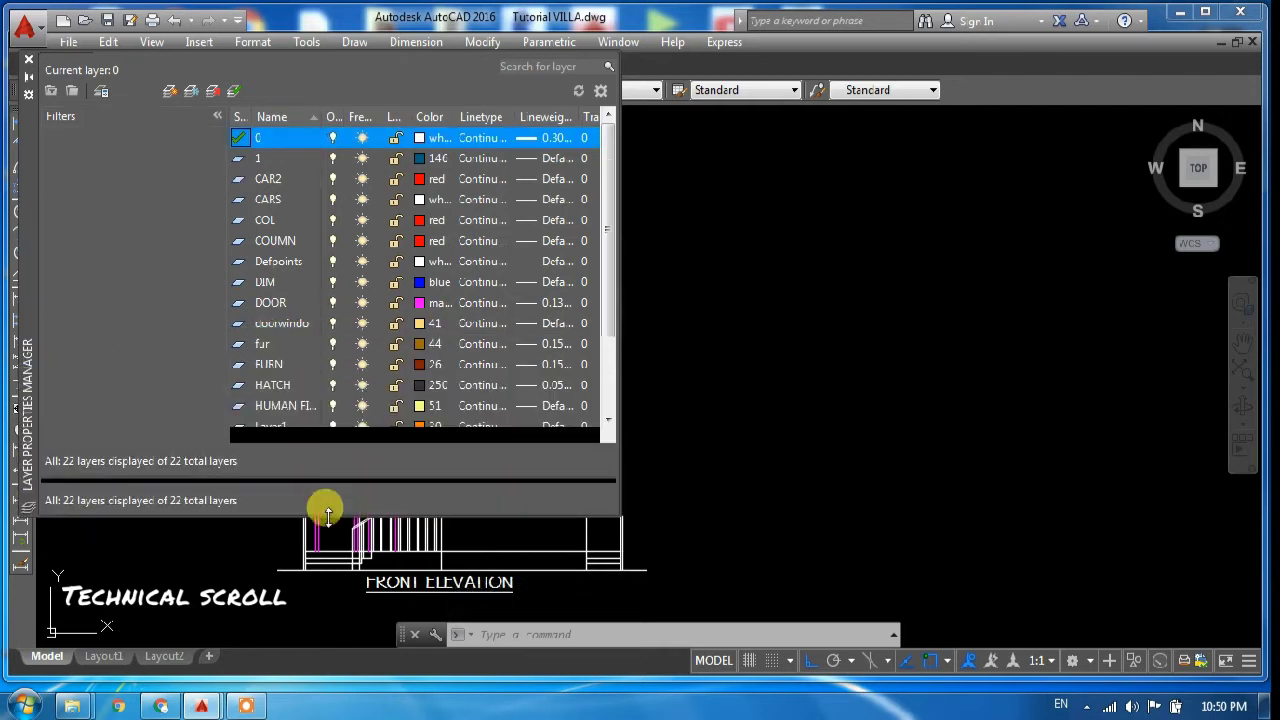
{"action": "left_click_drag", "start_coordinate": [621, 505], "coordinate": [836, 500]}
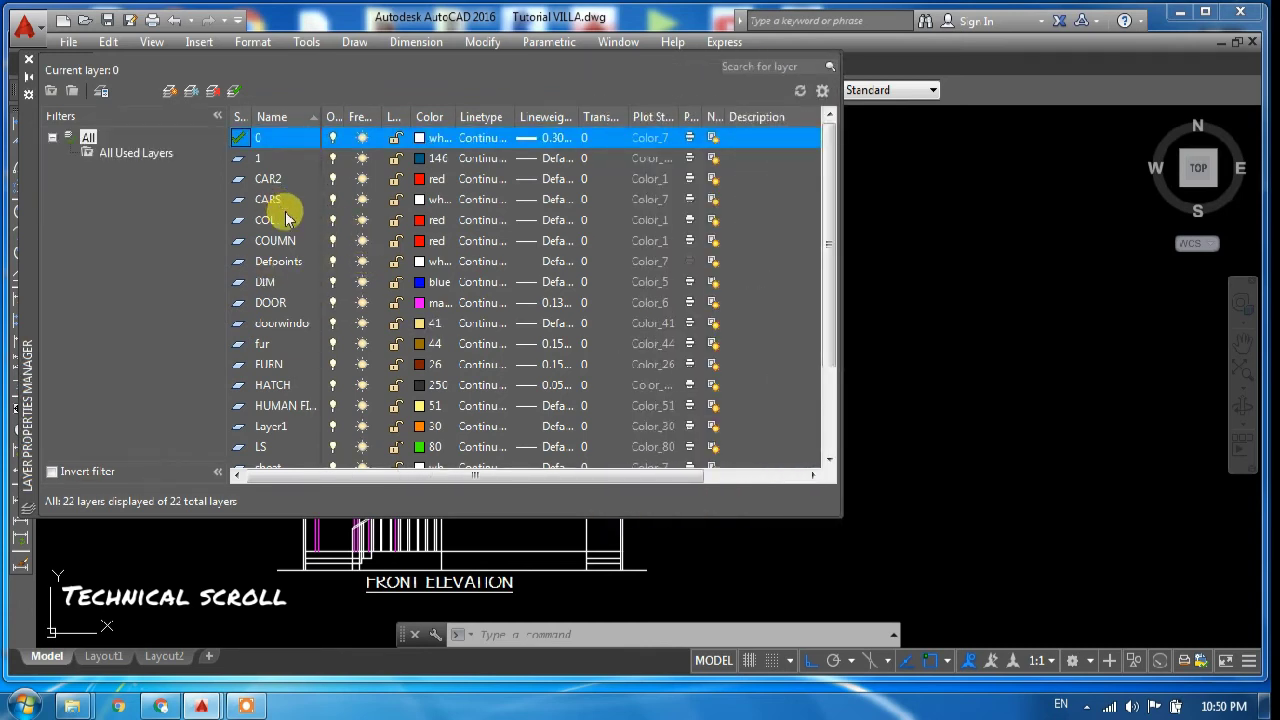
{"action": "left_click", "coordinate": [272, 305]}
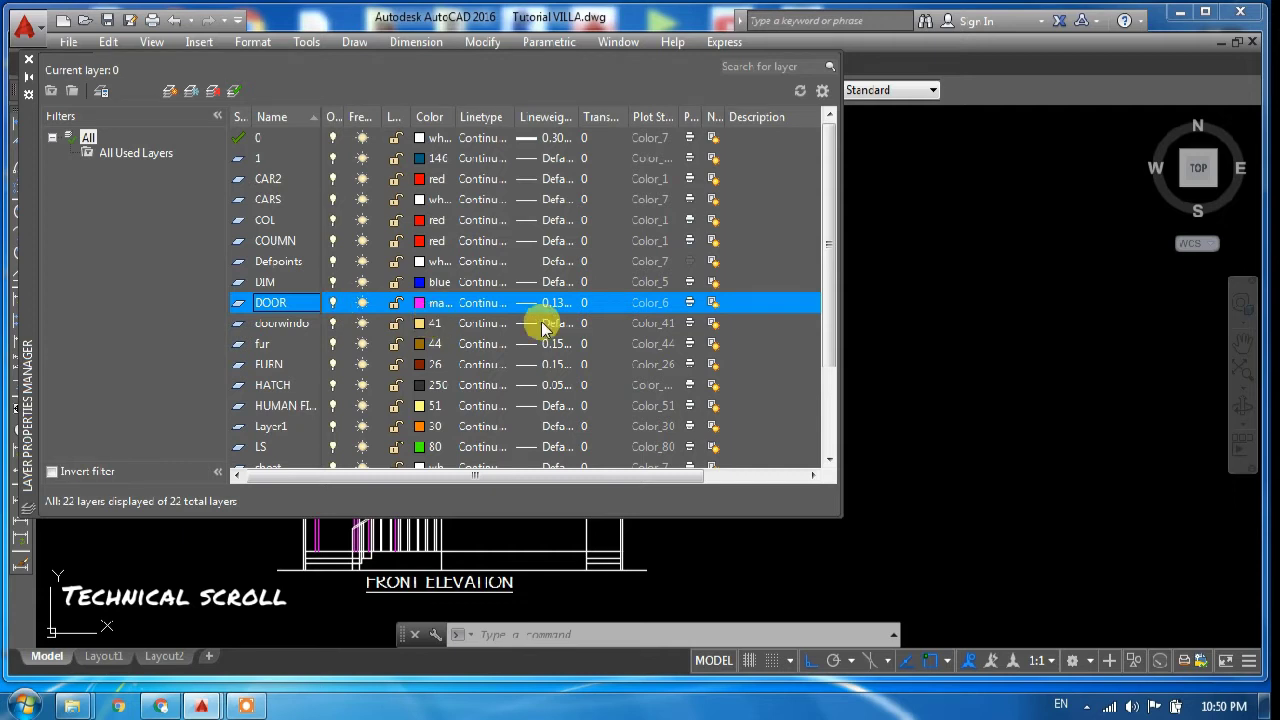
{"action": "left_click", "coordinate": [745, 245]}
Add a new layer named wall beneath the COUMN layer.
{"action": "right_click", "coordinate": [745, 250]}
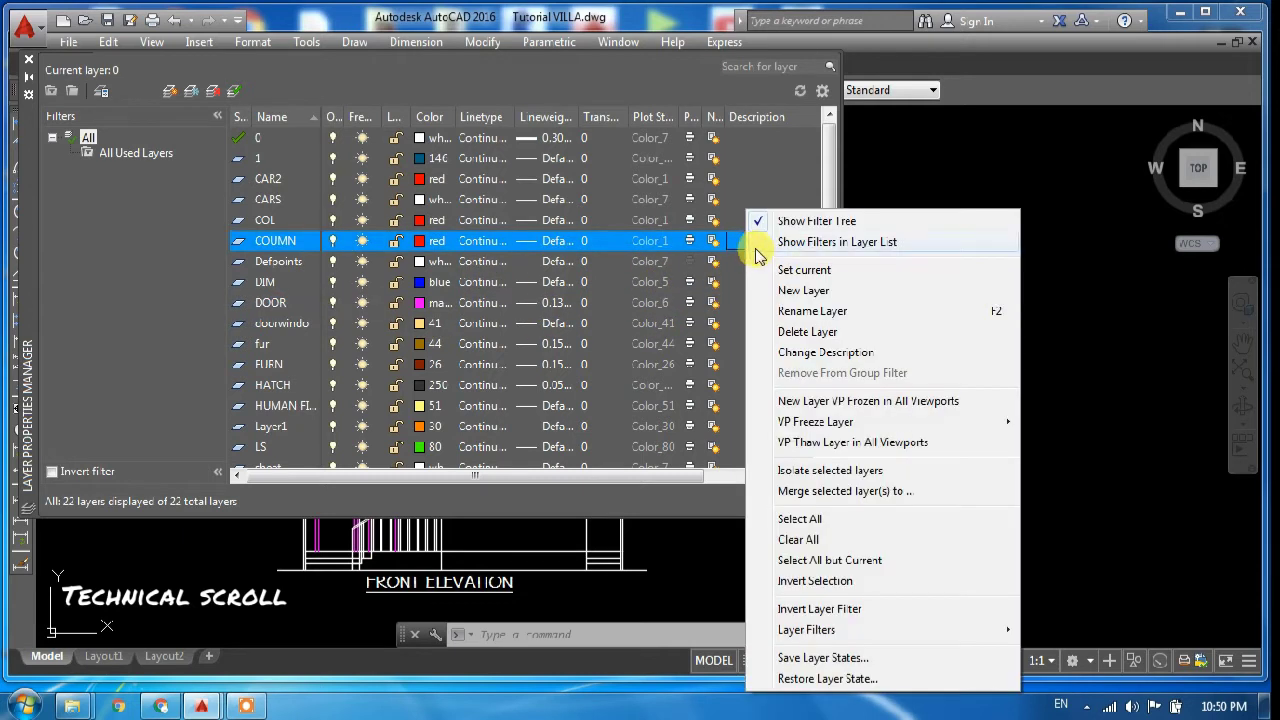
{"action": "left_click", "coordinate": [797, 293]}
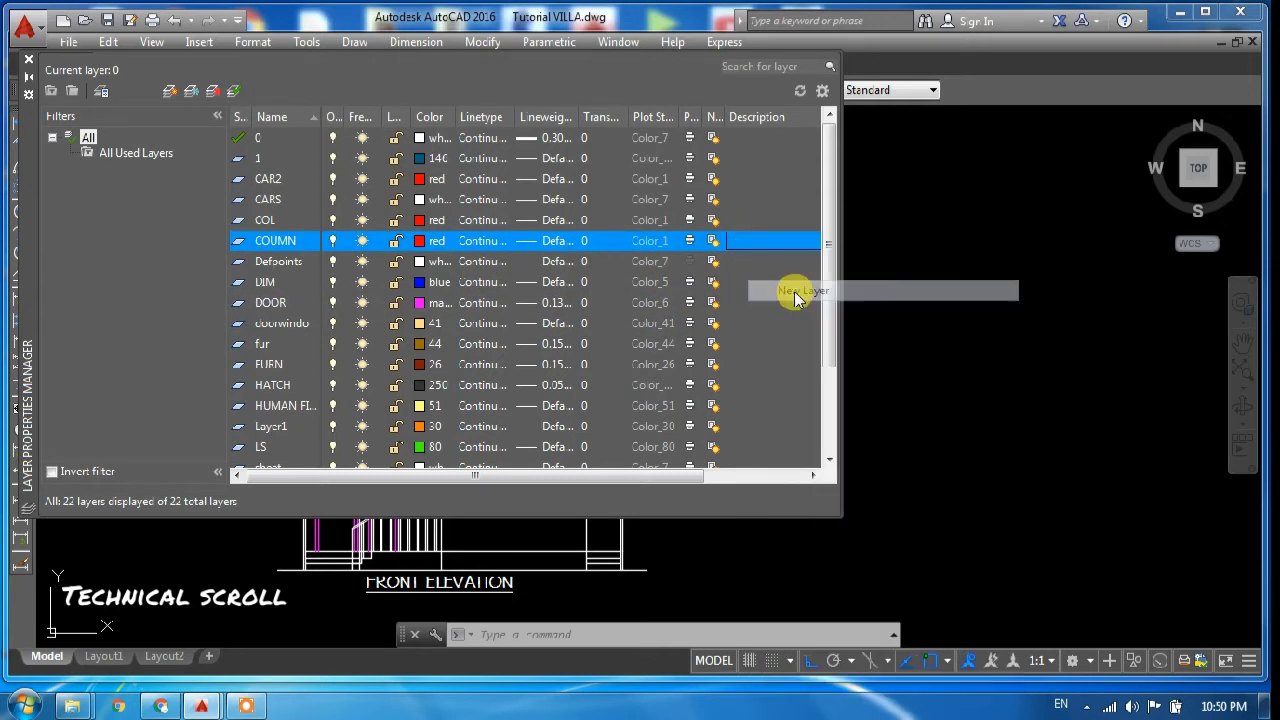
{"action": "type", "text": "wall"}
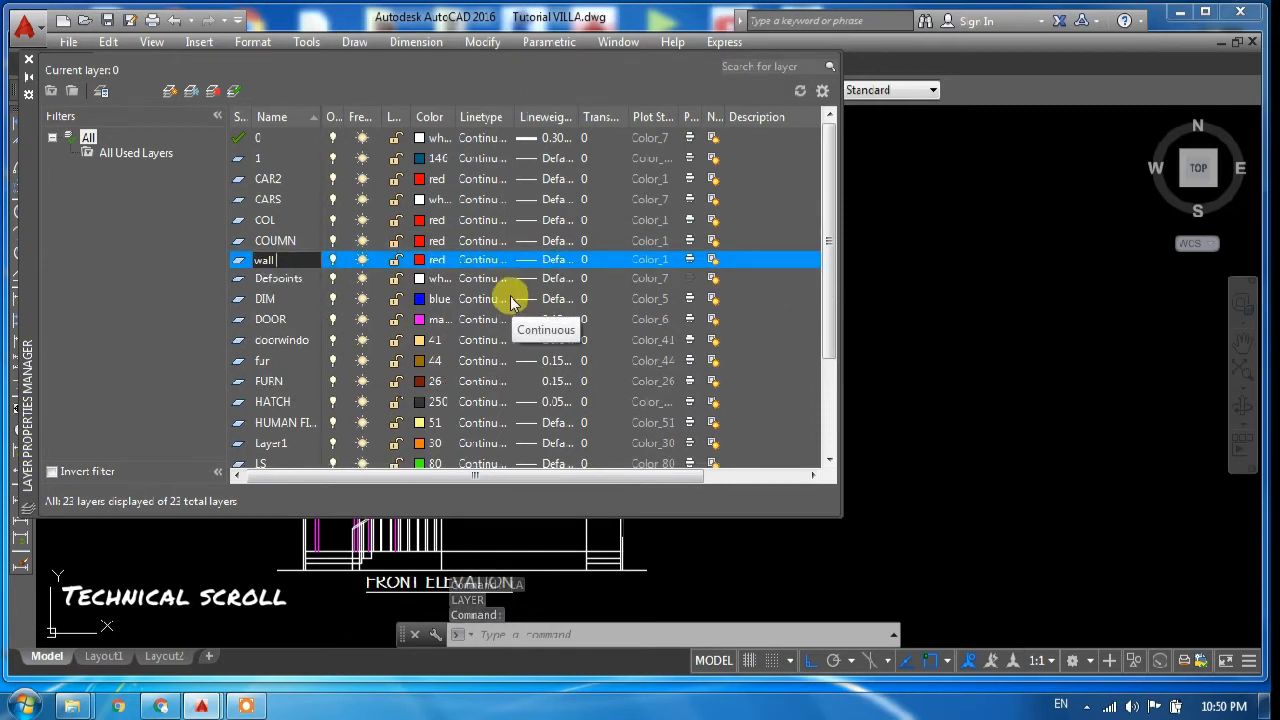
{"action": "left_click", "coordinate": [510, 302]}
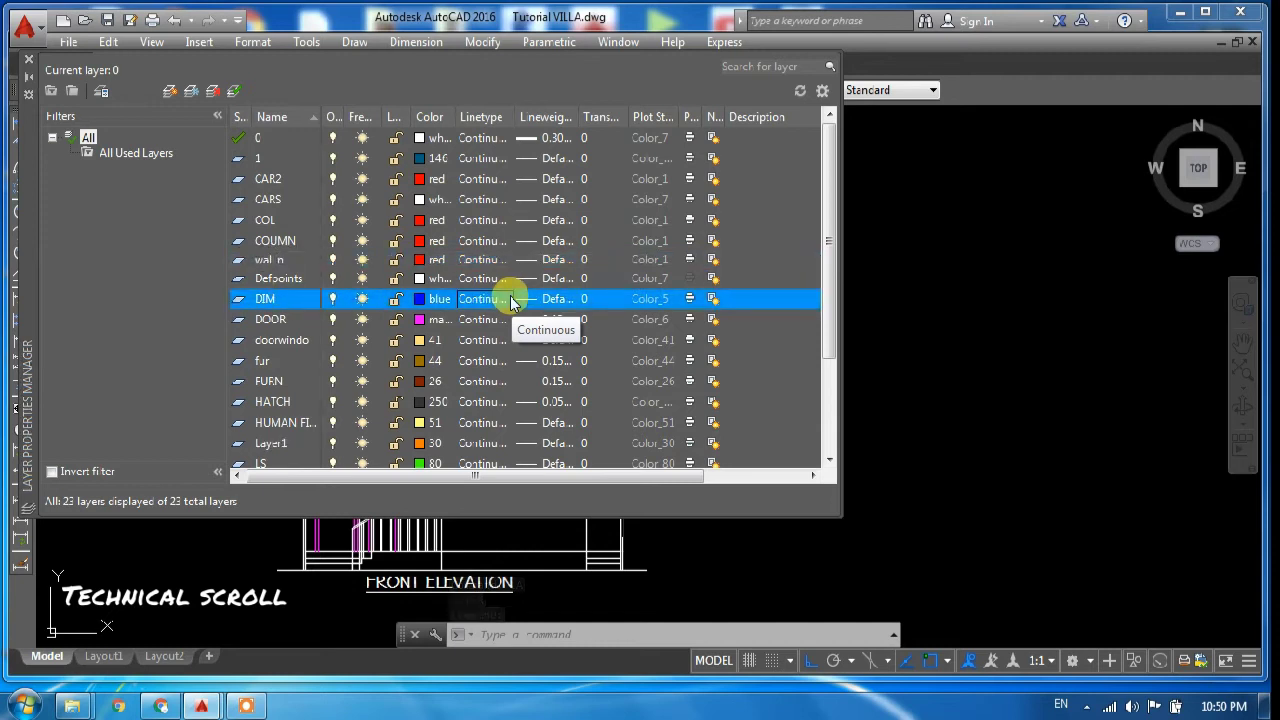
{"action": "left_click", "coordinate": [510, 302]}
{"action": "left_click", "coordinate": [812, 218]}
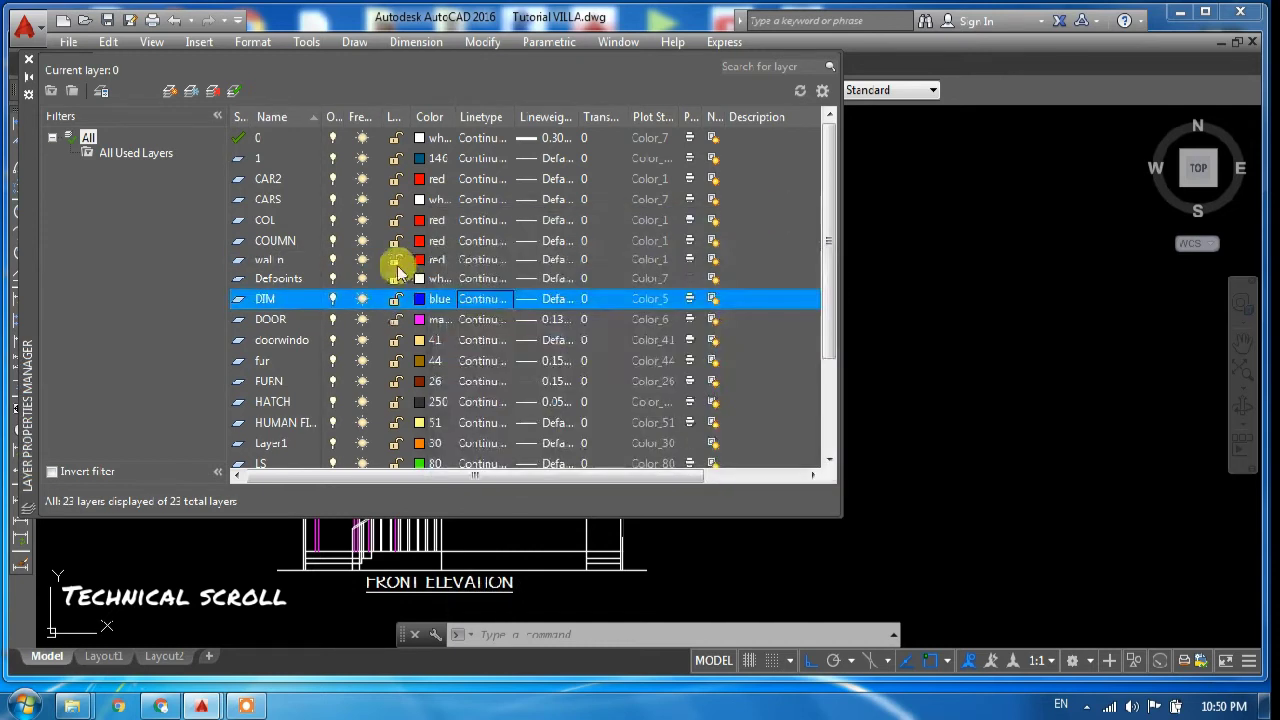
{"action": "left_click", "coordinate": [283, 264]}
Browse the layer list down to the WIN and window layers, then reselect wall.
{"action": "key", "text": "Return"}
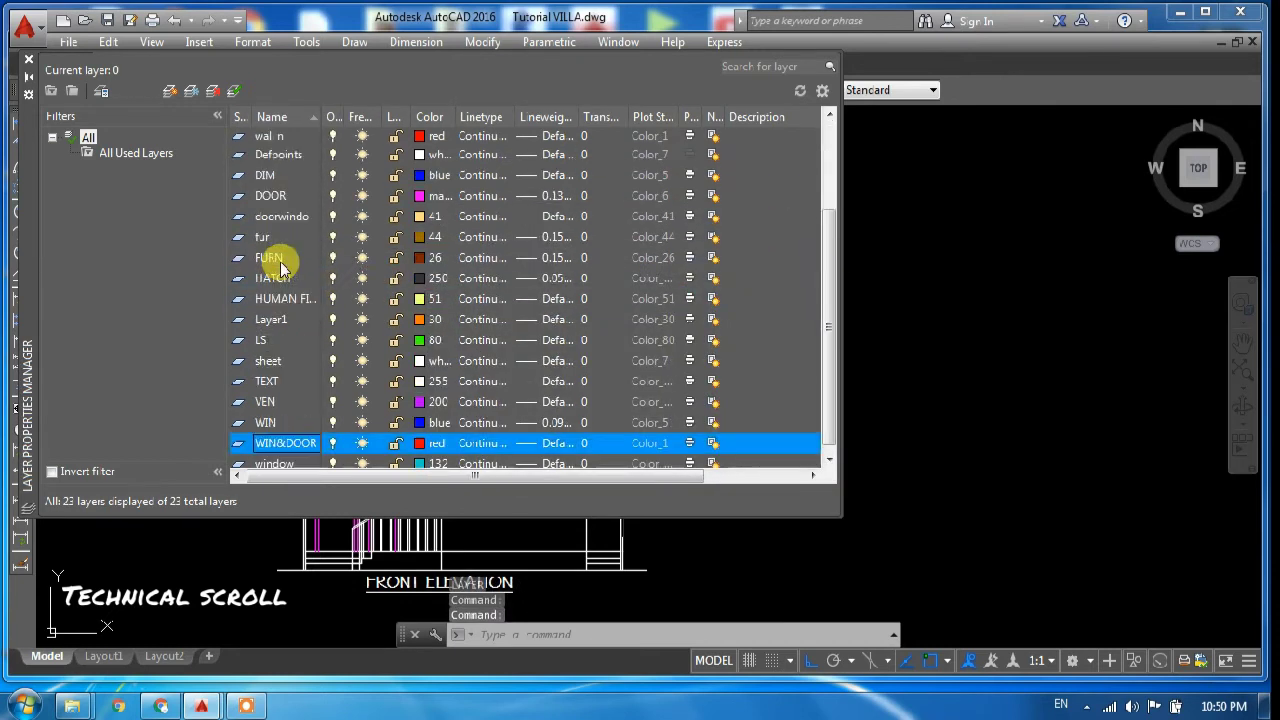
{"action": "left_click", "coordinate": [263, 406]}
{"action": "left_click", "coordinate": [271, 424]}
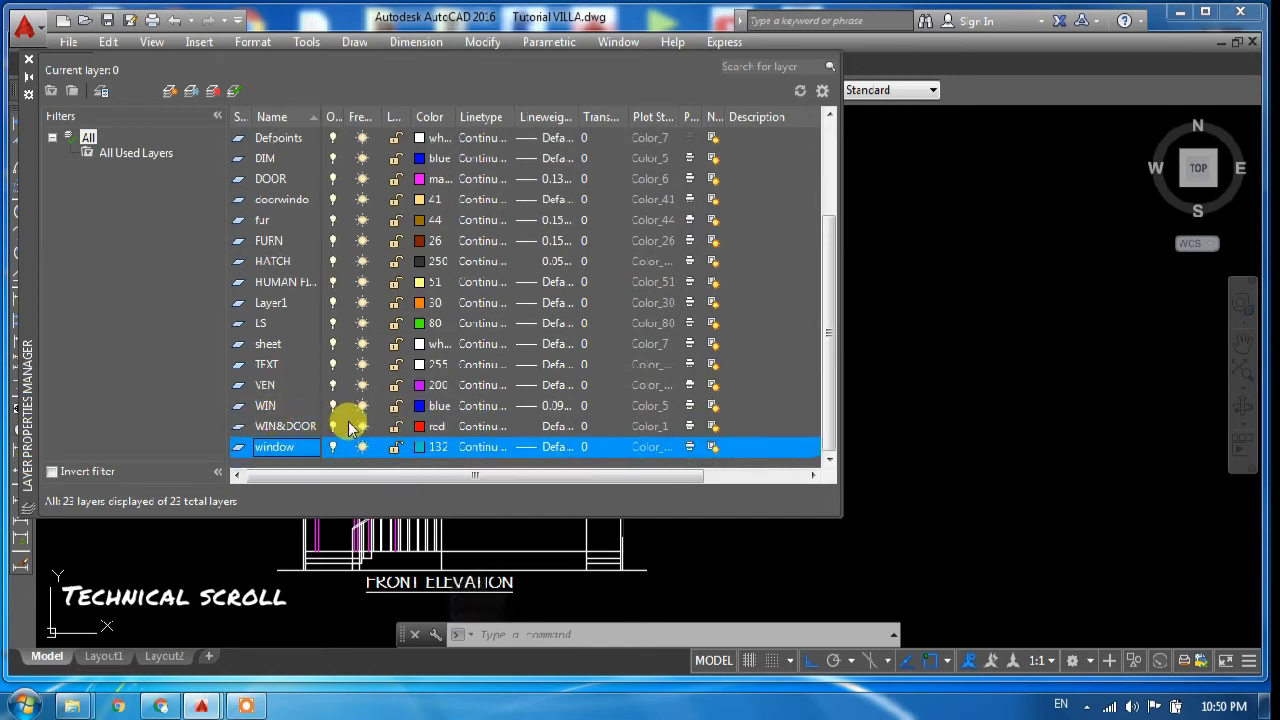
{"action": "key", "text": "Down"}
{"action": "key", "text": "Down"}
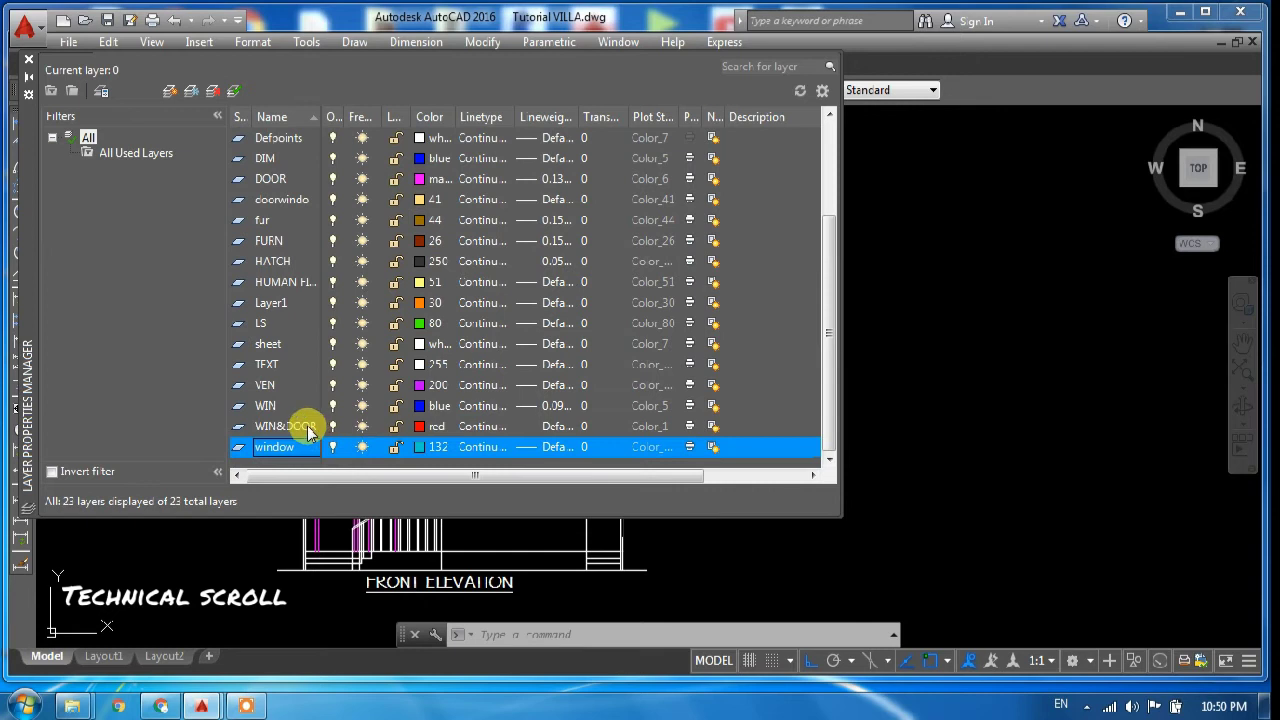
{"action": "left_click", "coordinate": [276, 140]}
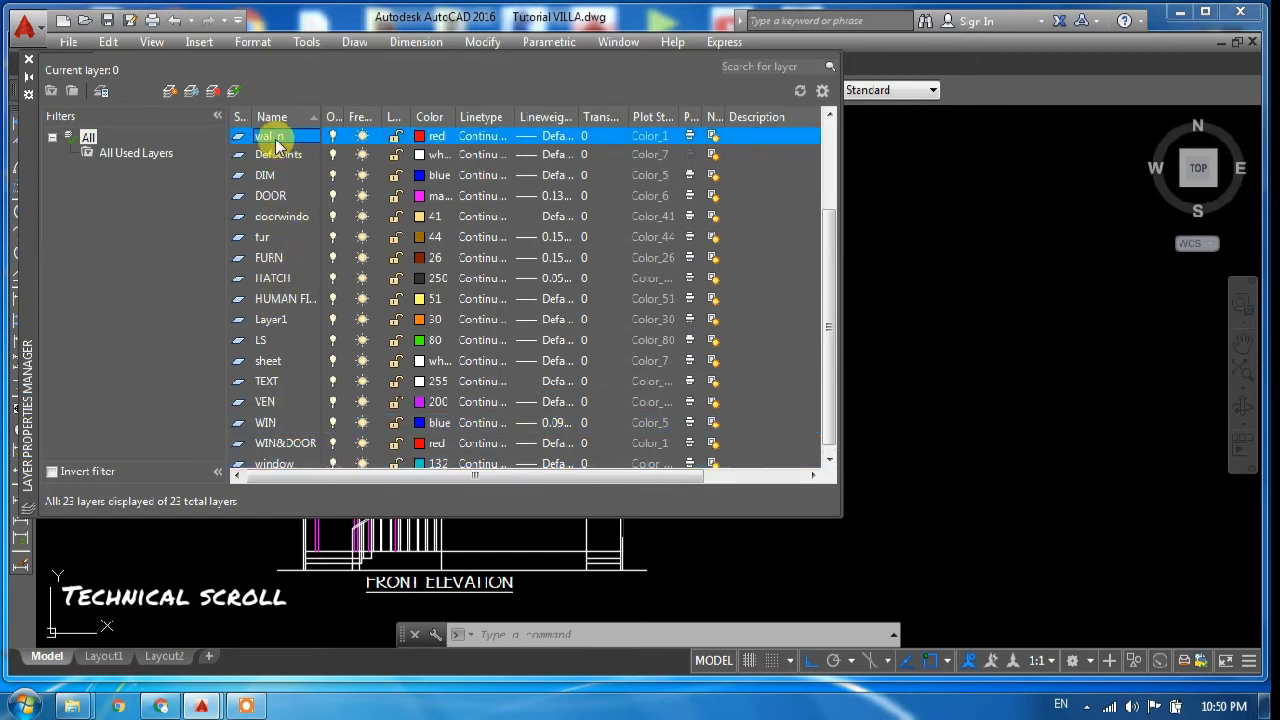
Rename the layer to 'wall new' and give it orange colour 30.
{"action": "right_click", "coordinate": [278, 146]}
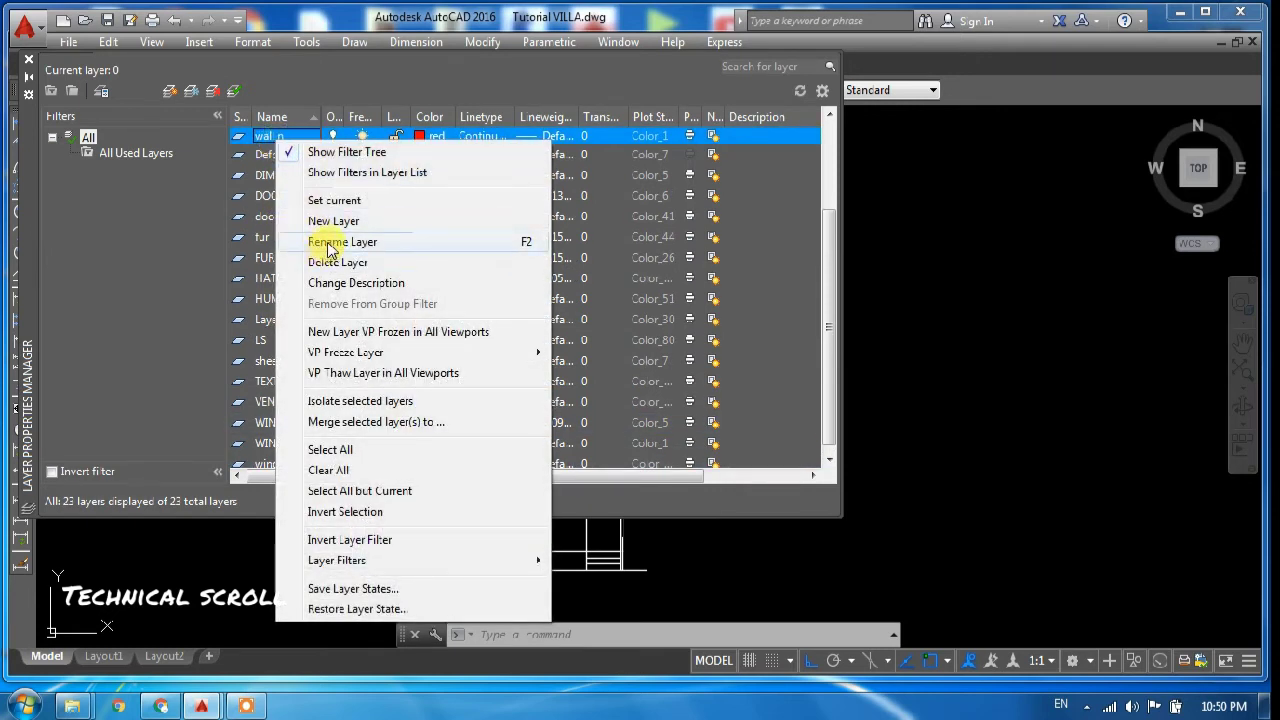
{"action": "left_click", "coordinate": [328, 246]}
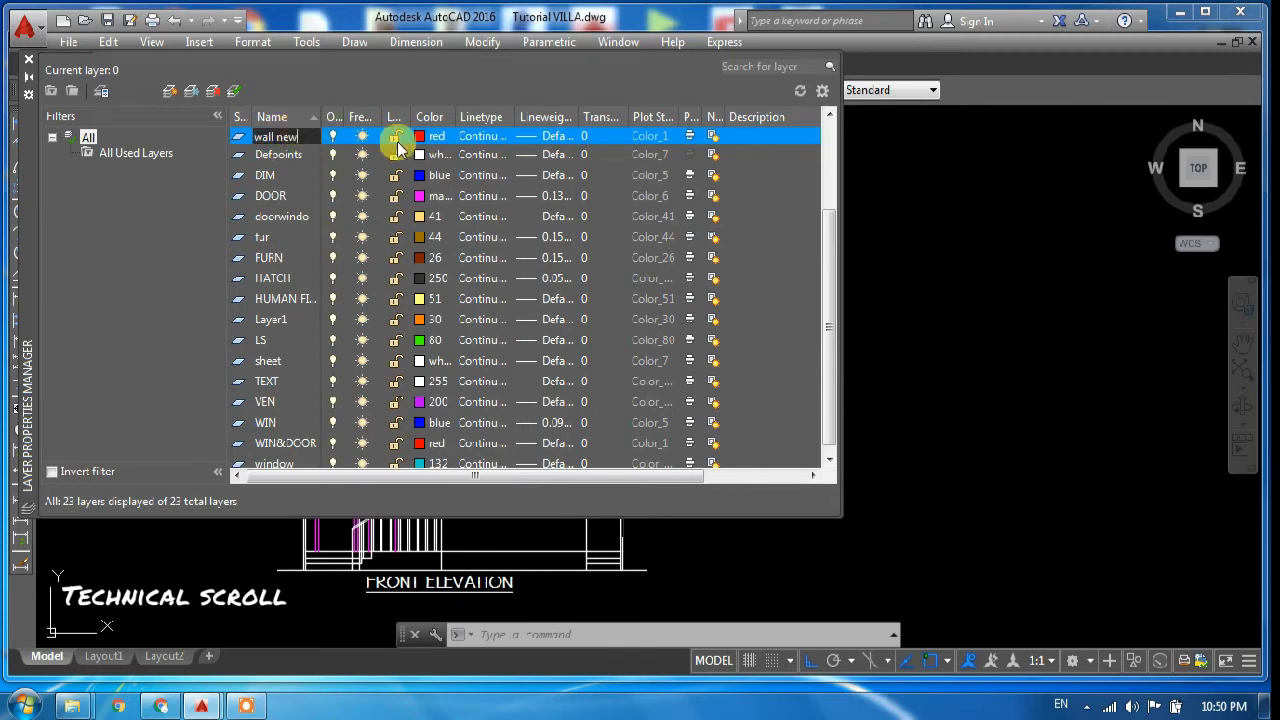
{"action": "left_click", "coordinate": [421, 136]}
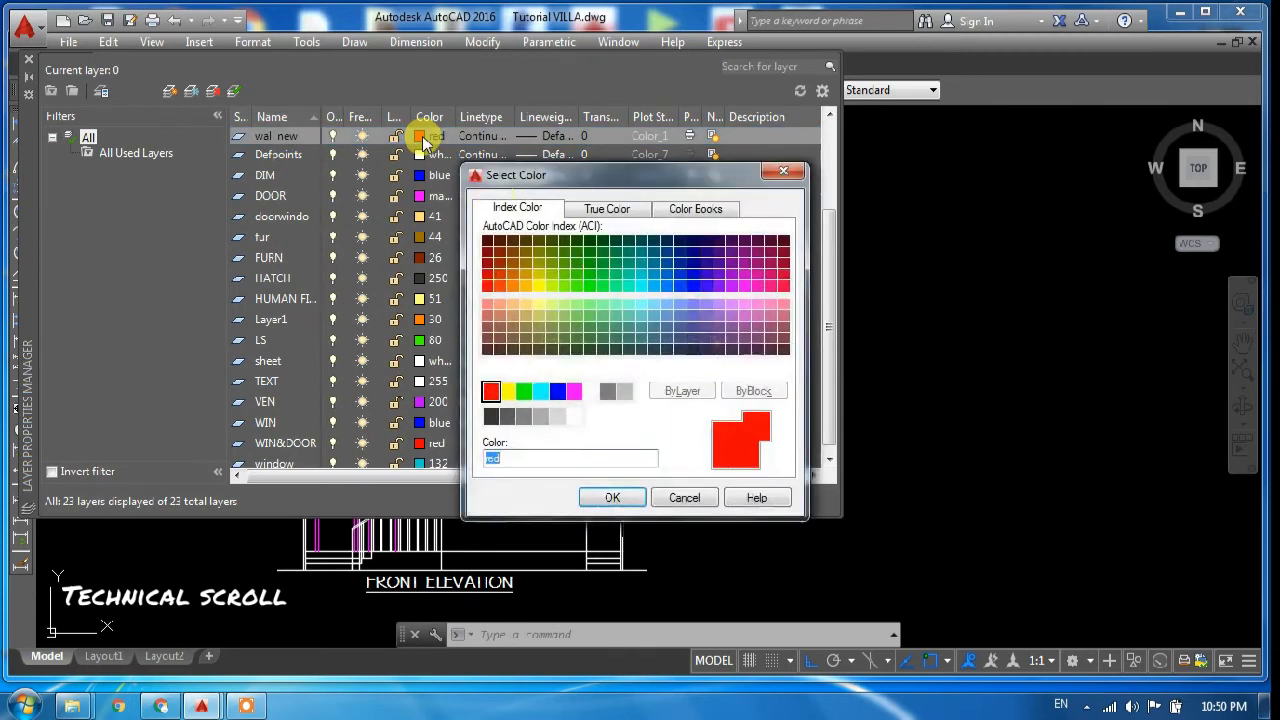
{"action": "left_click", "coordinate": [514, 288]}
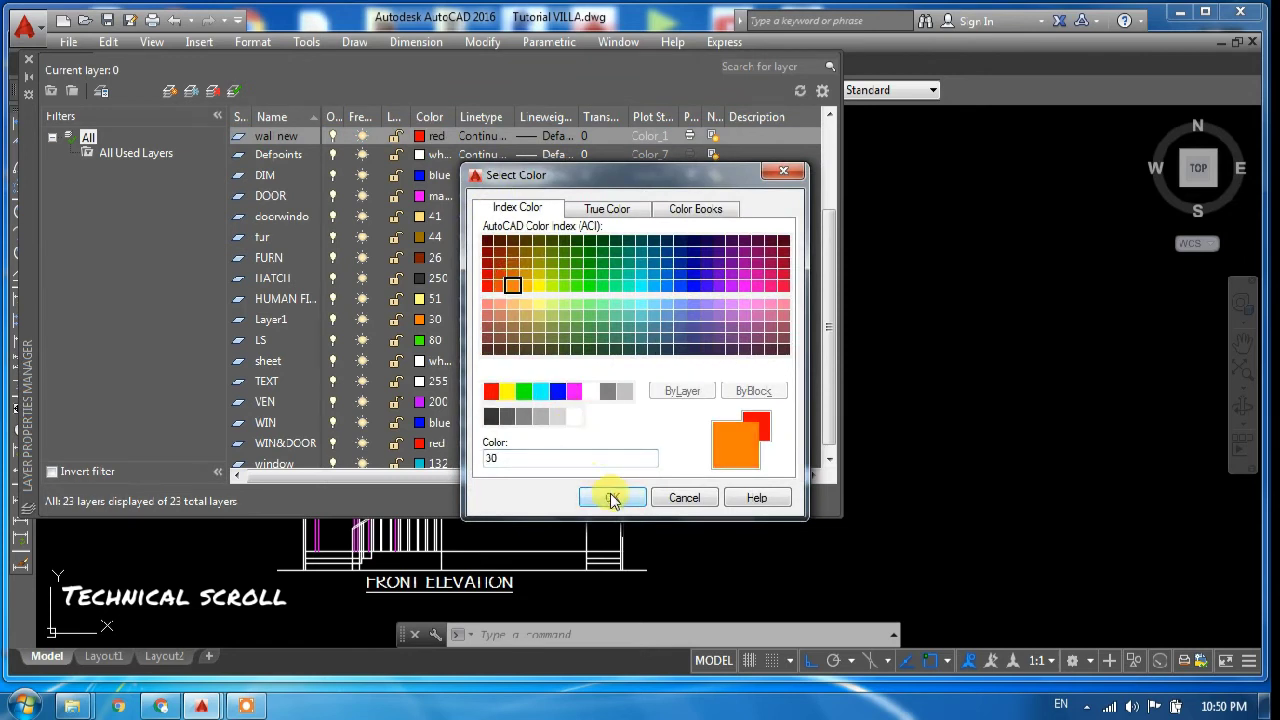
{"action": "left_click", "coordinate": [610, 496]}
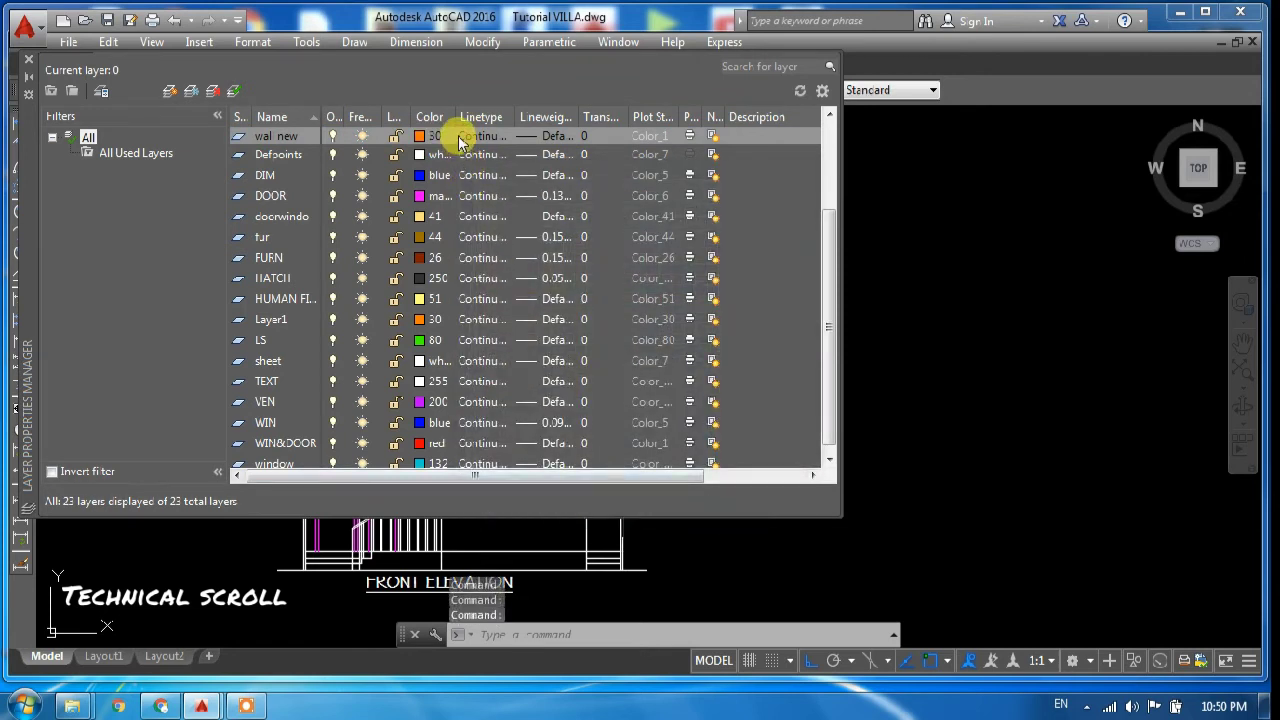
Set wall new as the current layer and close the palette.
{"action": "right_click", "coordinate": [460, 142]}
{"action": "left_click", "coordinate": [517, 222]}
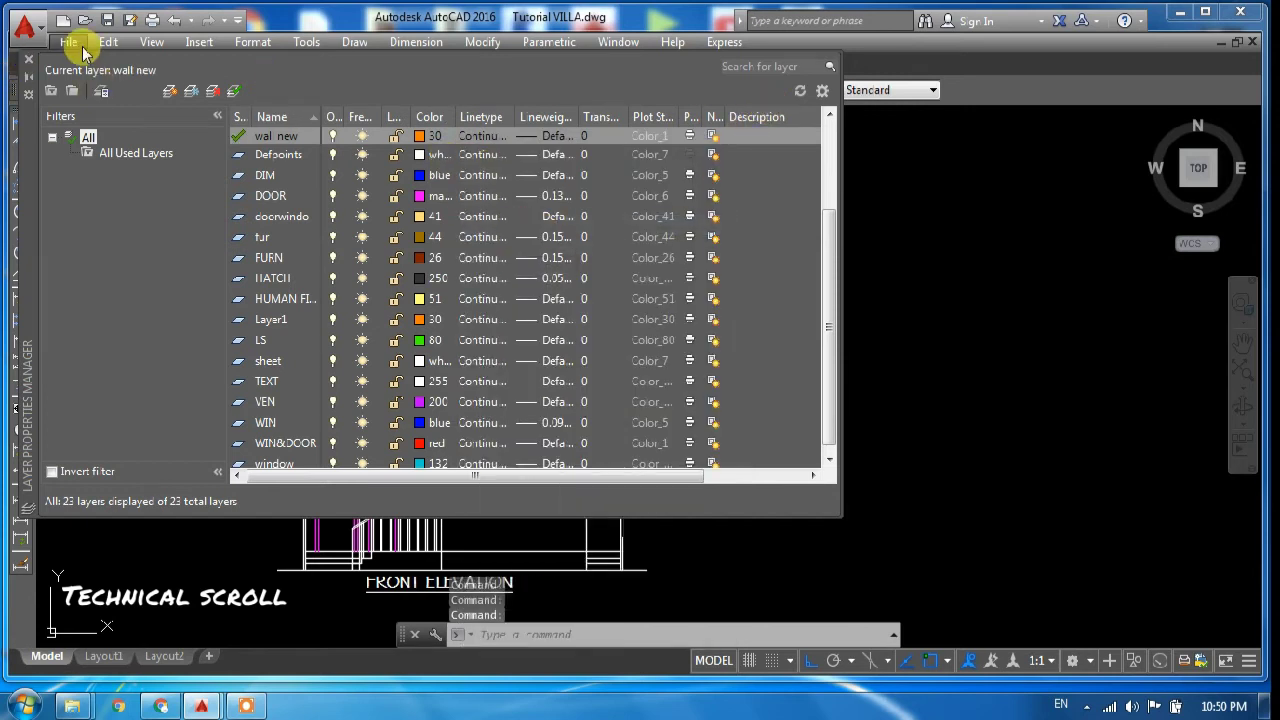
{"action": "left_click", "coordinate": [30, 85]}
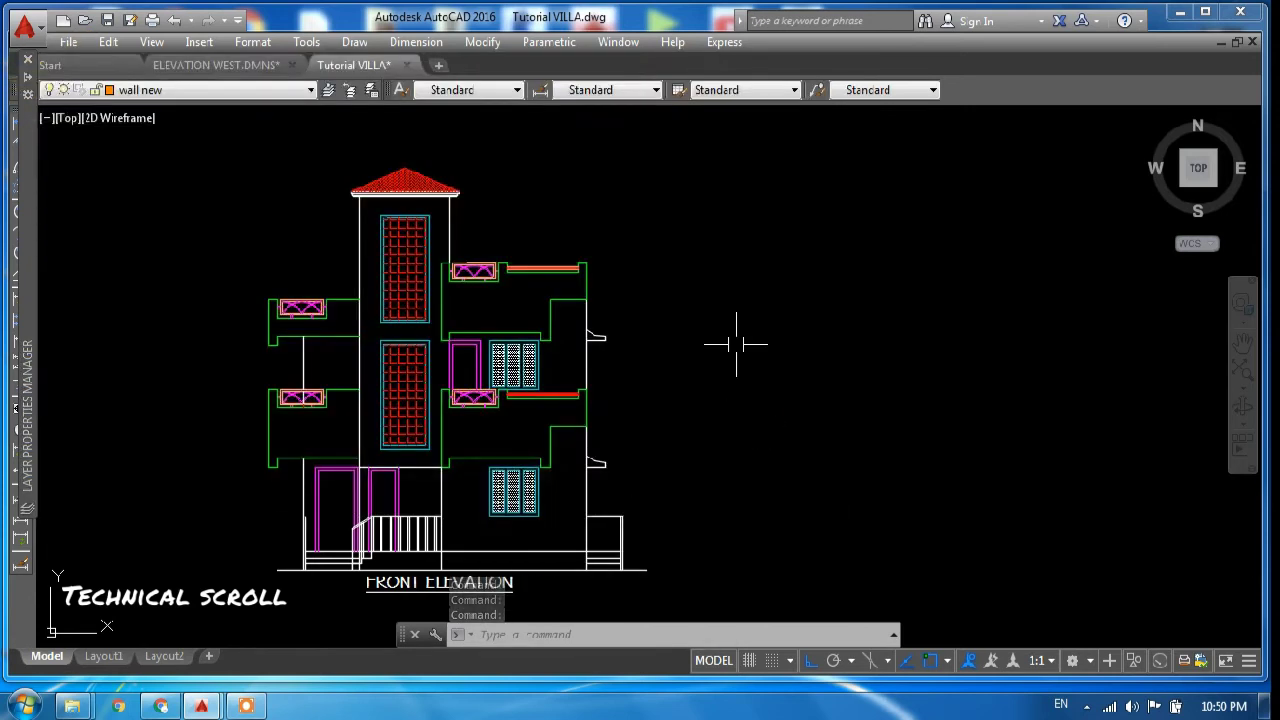
Draw an open U-shaped polyline from top-left down, across, and up to top-right.
{"action": "left_click", "coordinate": [742, 376]}
{"action": "key", "text": "Escape"}
{"action": "type", "text": "pl"}
{"action": "key", "text": "Return"}
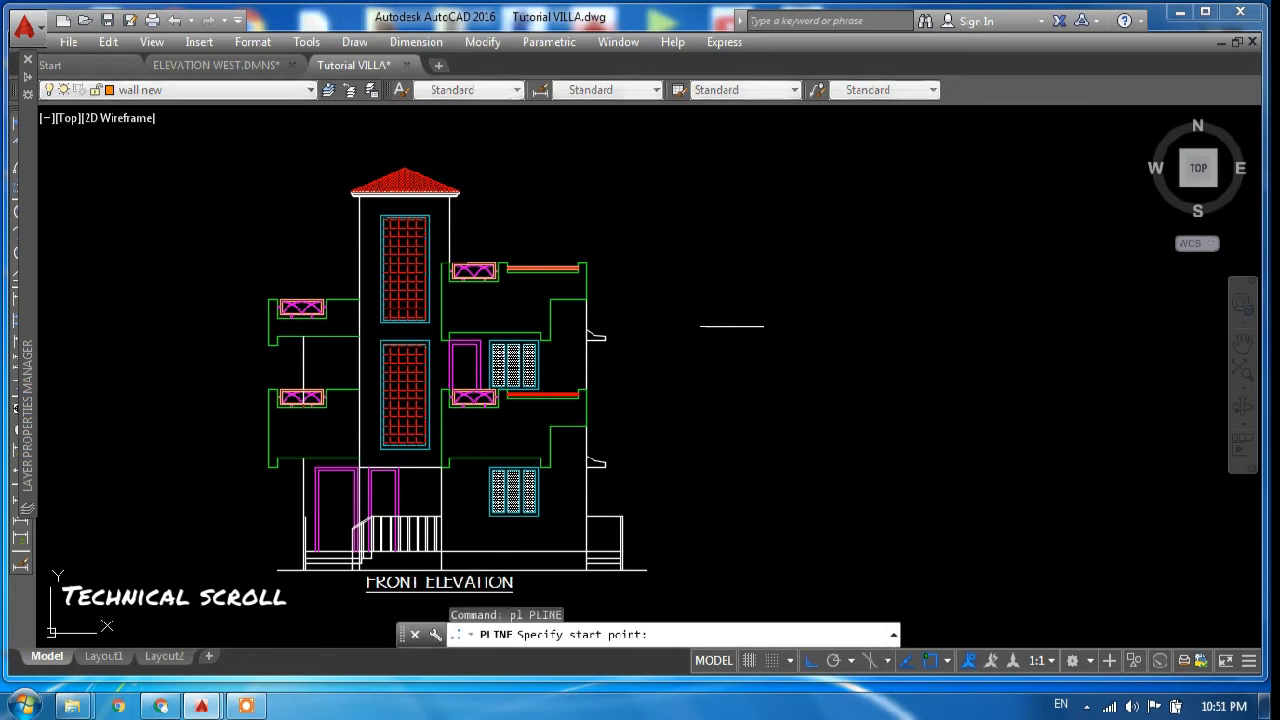
{"action": "left_click", "coordinate": [732, 323]}
{"action": "left_click", "coordinate": [732, 447]}
{"action": "left_click", "coordinate": [866, 440]}
{"action": "left_click", "coordinate": [884, 305]}
{"action": "right_click", "coordinate": [888, 265]}
{"action": "left_click", "coordinate": [930, 278]}
Select the new U polyline, then clear the selection and cancel a started LINE command.
{"action": "left_click", "coordinate": [838, 462]}
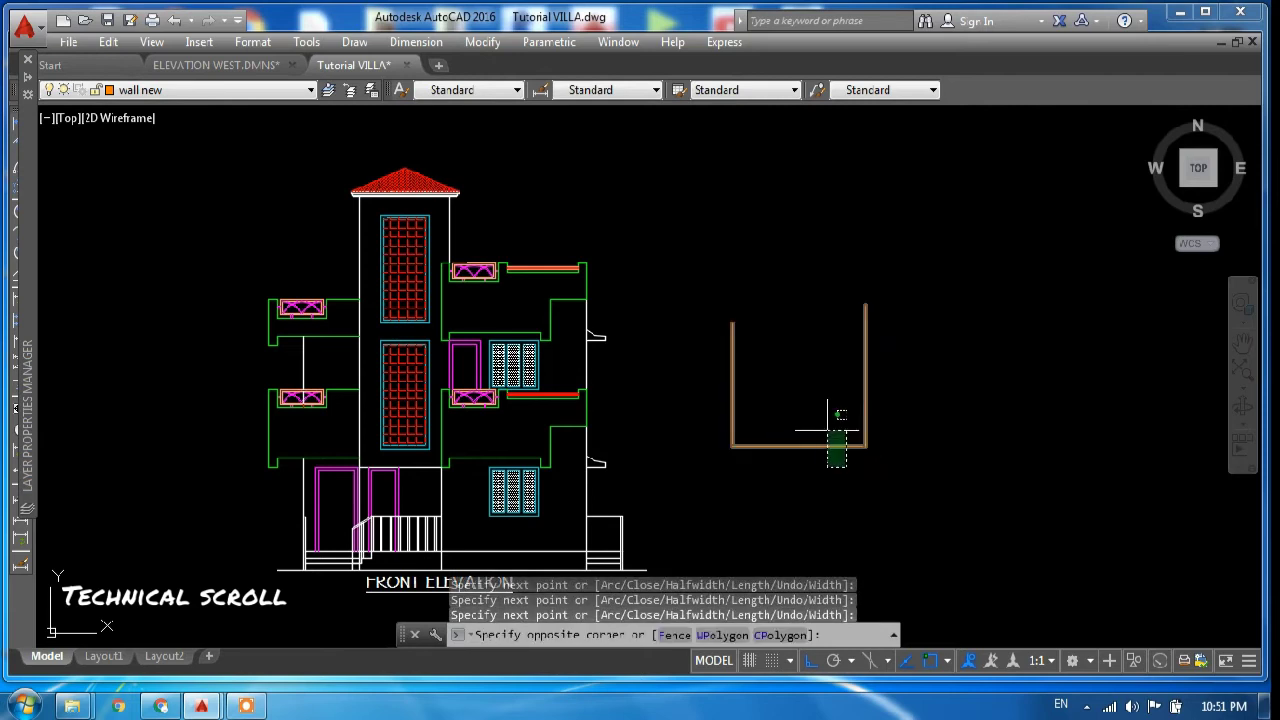
{"action": "left_click", "coordinate": [821, 428]}
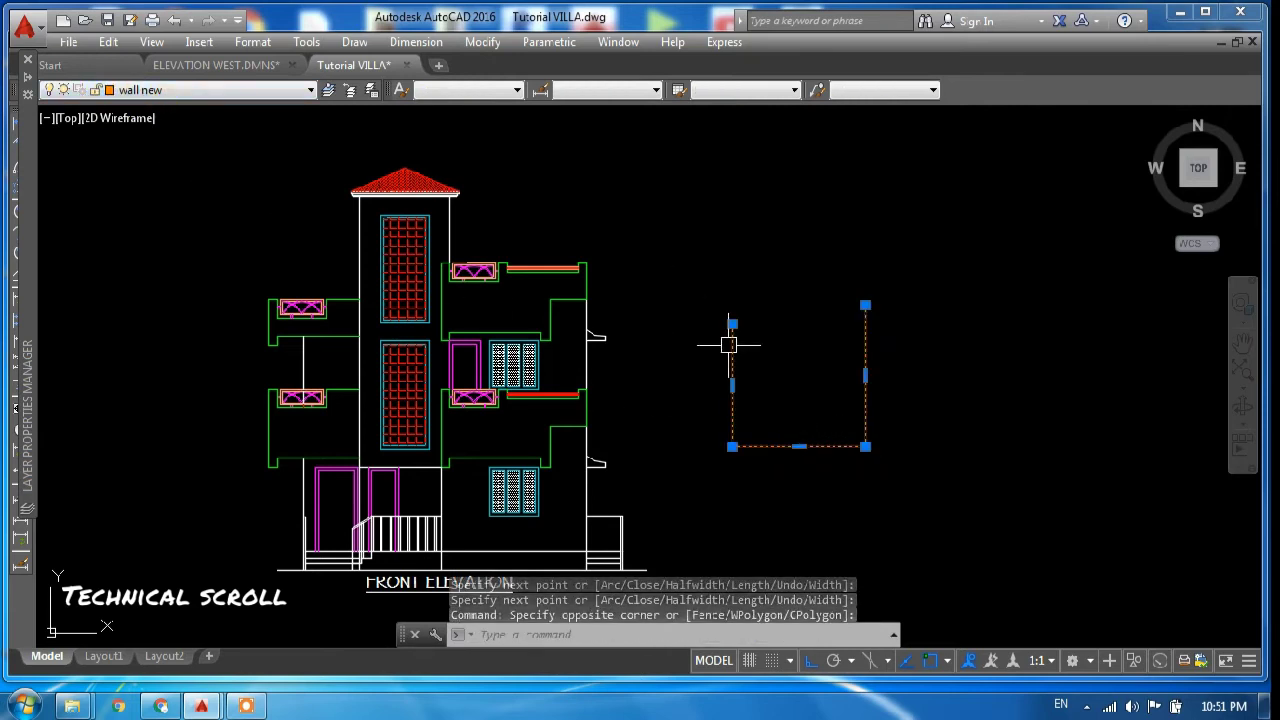
{"action": "key", "text": "Escape"}
{"action": "type", "text": "L"}
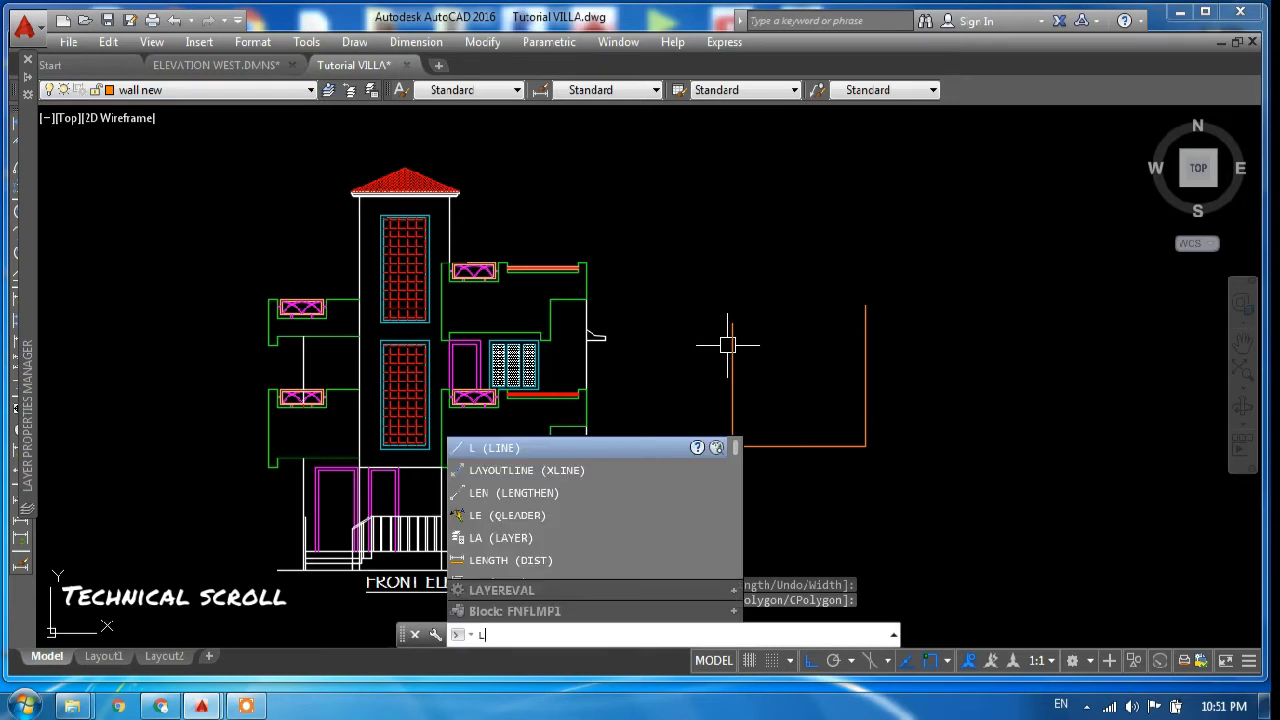
{"action": "key", "text": "Escape"}
Make COUMN current and draw a red stepped polyline above the U-shaped wall.
{"action": "left_click", "coordinate": [236, 90]}
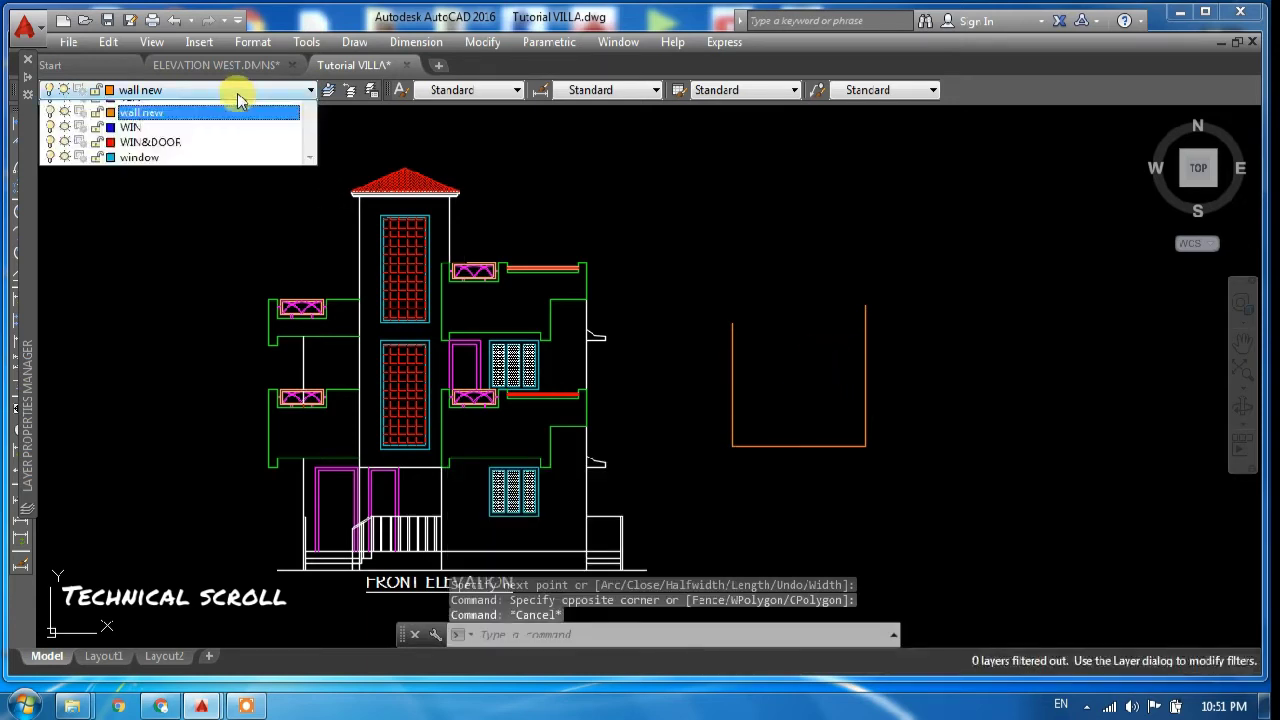
{"action": "left_click", "coordinate": [172, 166]}
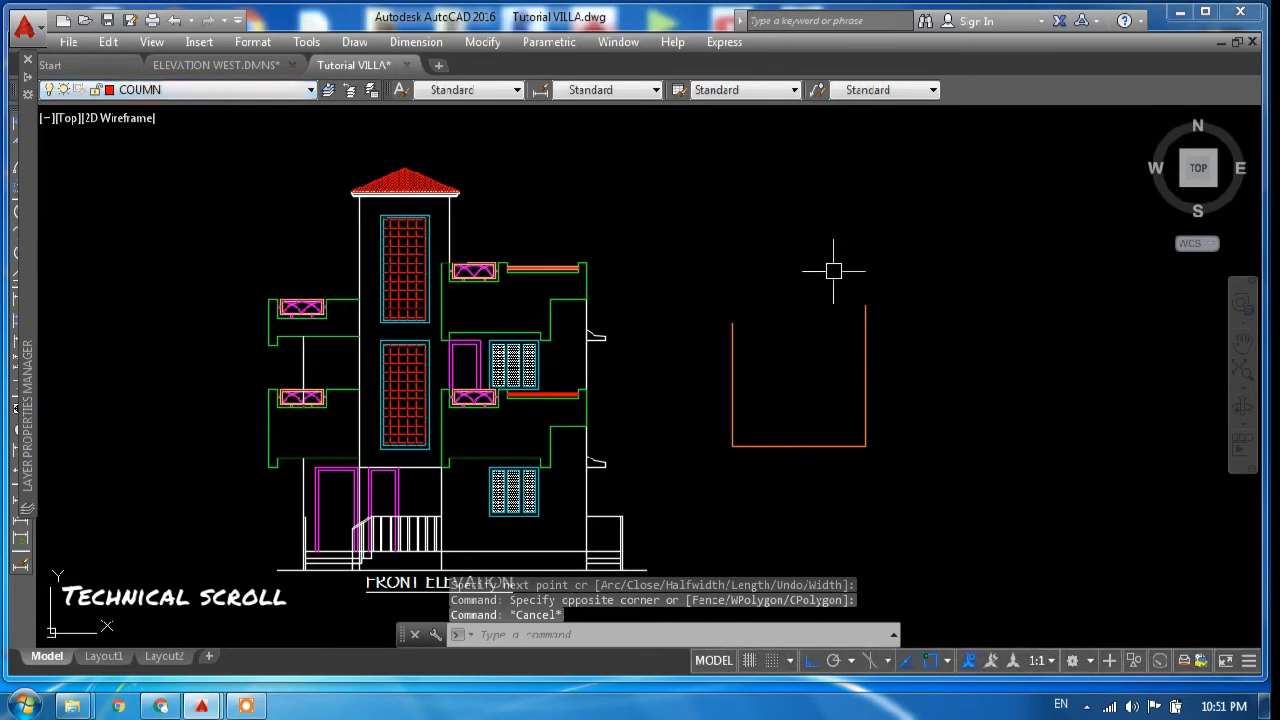
{"action": "type", "text": "pl"}
{"action": "key", "text": "Return"}
{"action": "left_click", "coordinate": [701, 266]}
{"action": "left_click", "coordinate": [934, 266]}
{"action": "left_click", "coordinate": [934, 409]}
{"action": "left_click", "coordinate": [993, 409]}
{"action": "key", "text": "Escape"}
{"action": "key", "text": "Escape"}
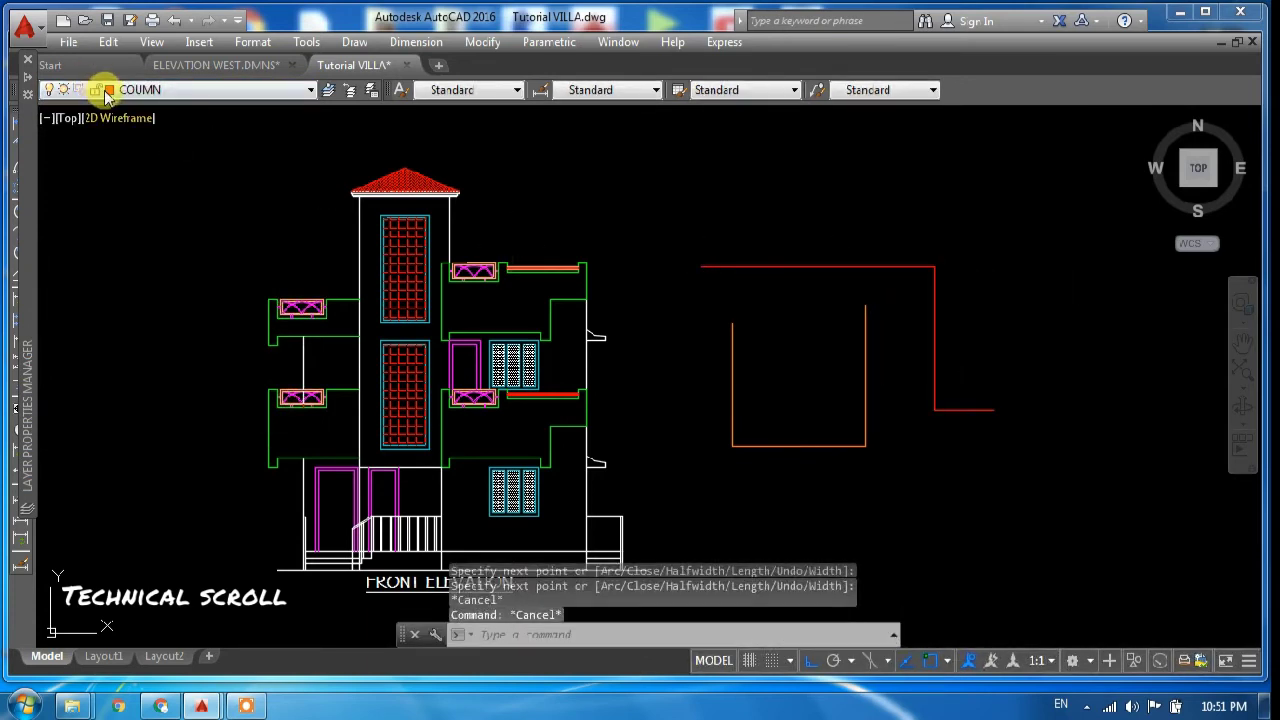
Make FURN current and draw an L-shaped line above the stepped polyline.
{"action": "left_click", "coordinate": [108, 90]}
{"action": "left_click", "coordinate": [140, 263]}
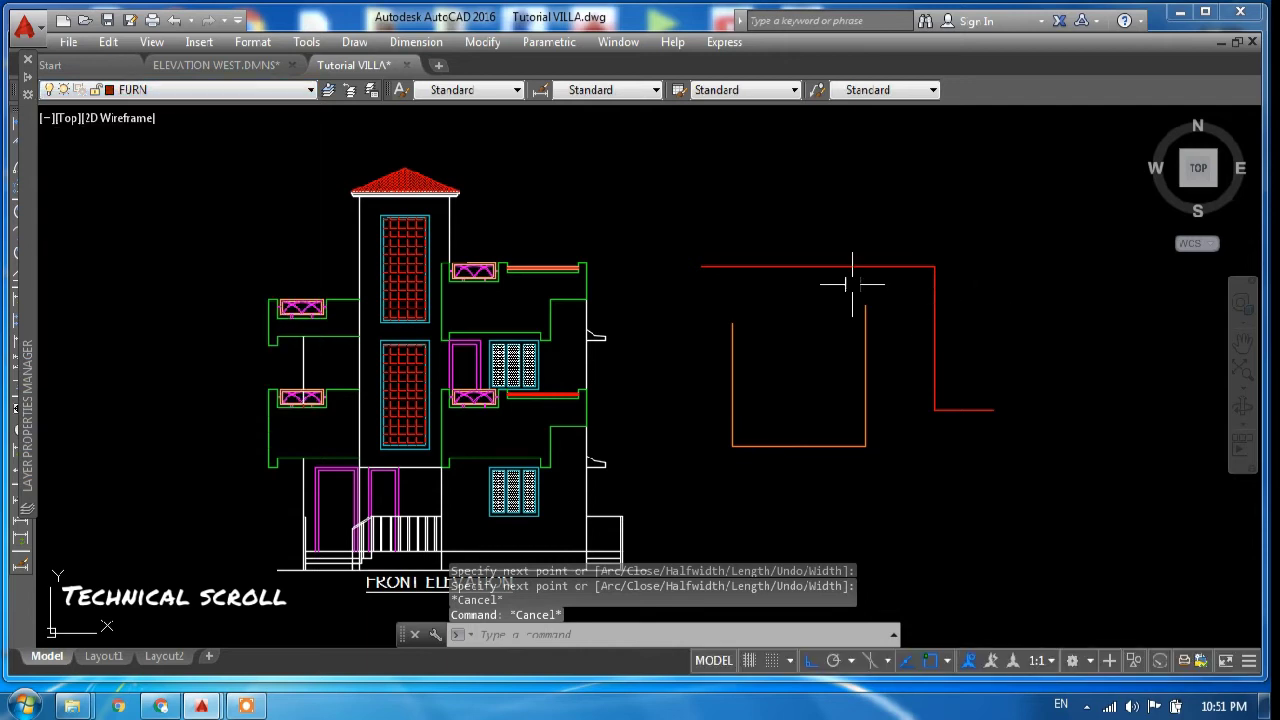
{"action": "type", "text": "l"}
{"action": "key", "text": "Return"}
{"action": "left_click", "coordinate": [699, 215]}
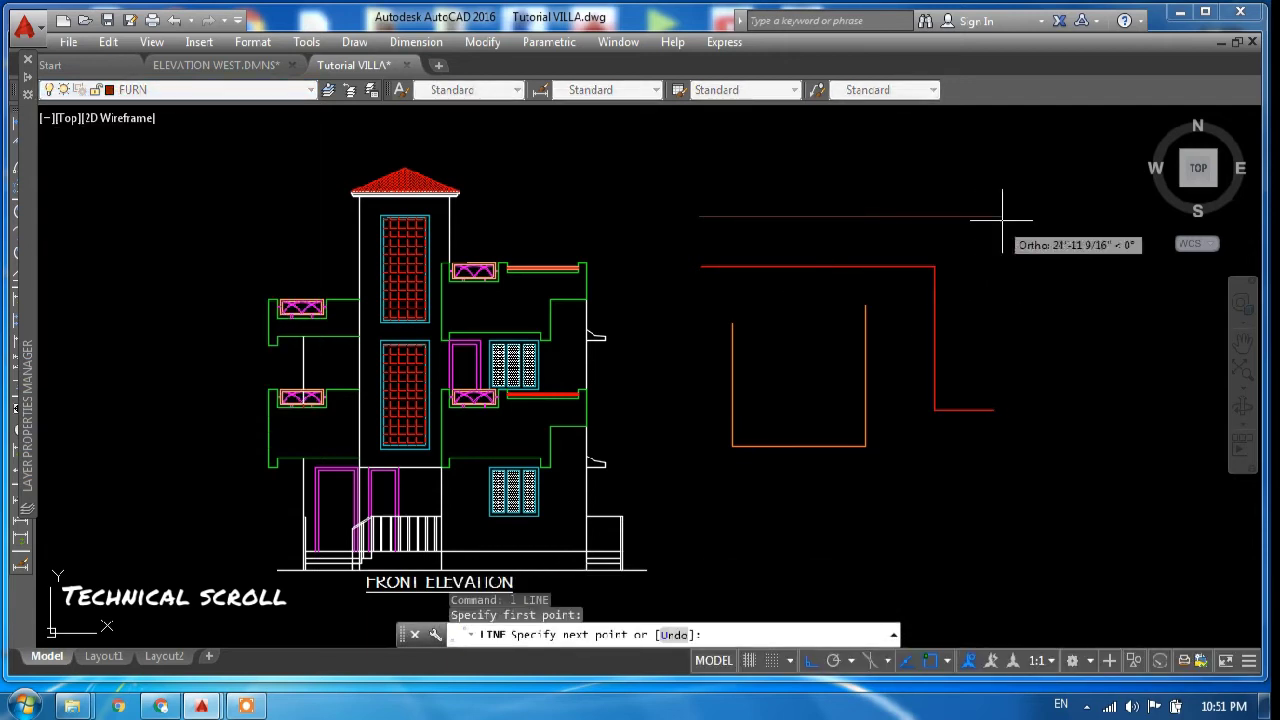
{"action": "left_click", "coordinate": [1002, 215]}
{"action": "left_click", "coordinate": [1002, 325]}
{"action": "key", "text": "Escape"}
{"action": "type", "text": "L"}
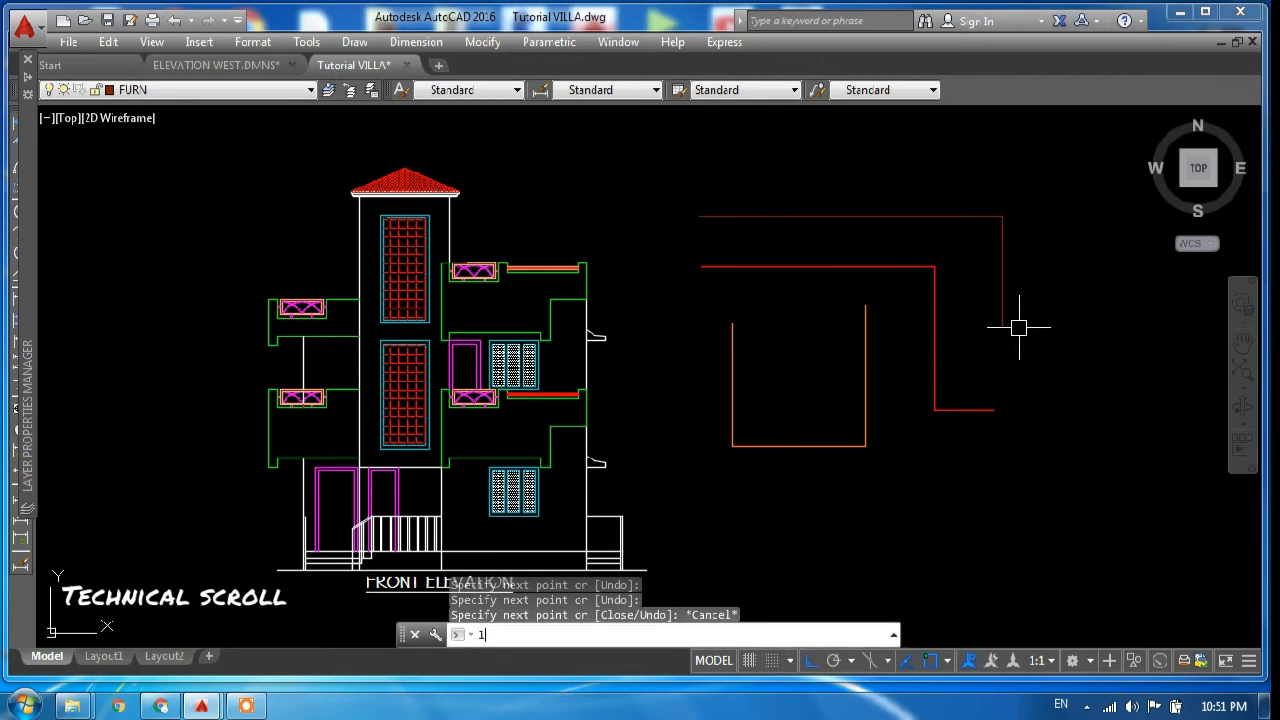
{"action": "type", "text": "Au"}
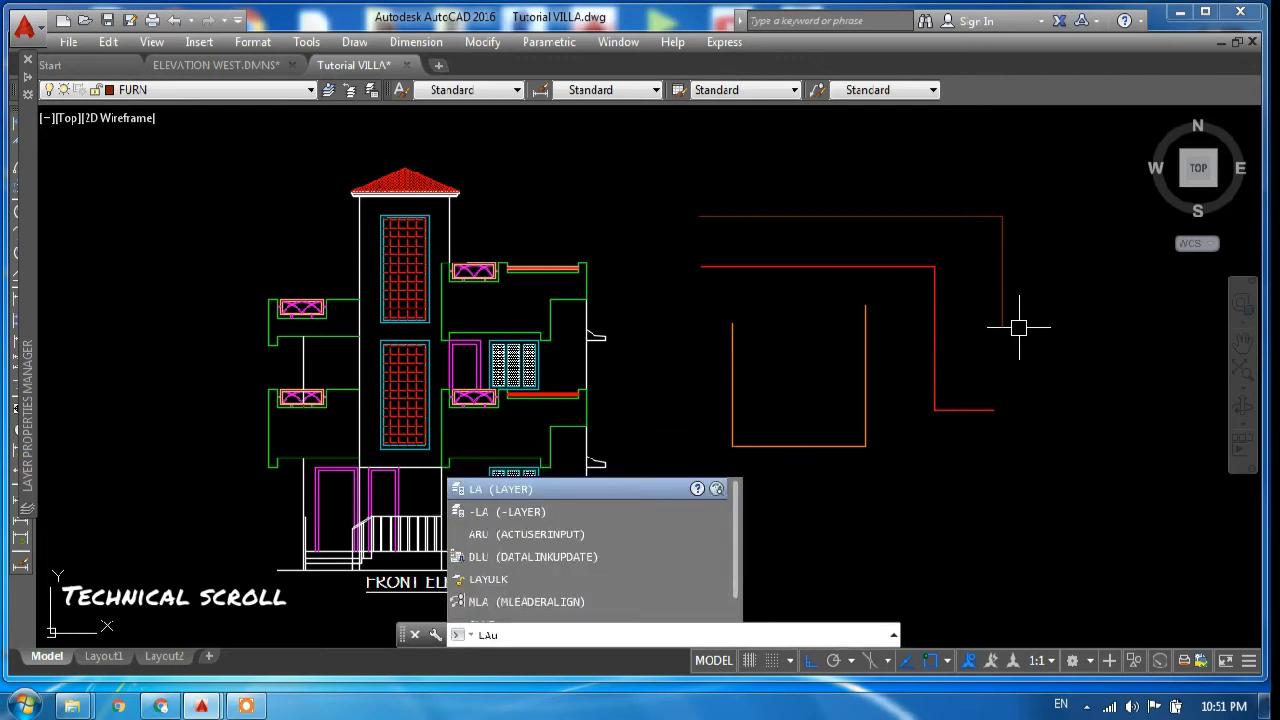
{"action": "type", "text": "iso"}
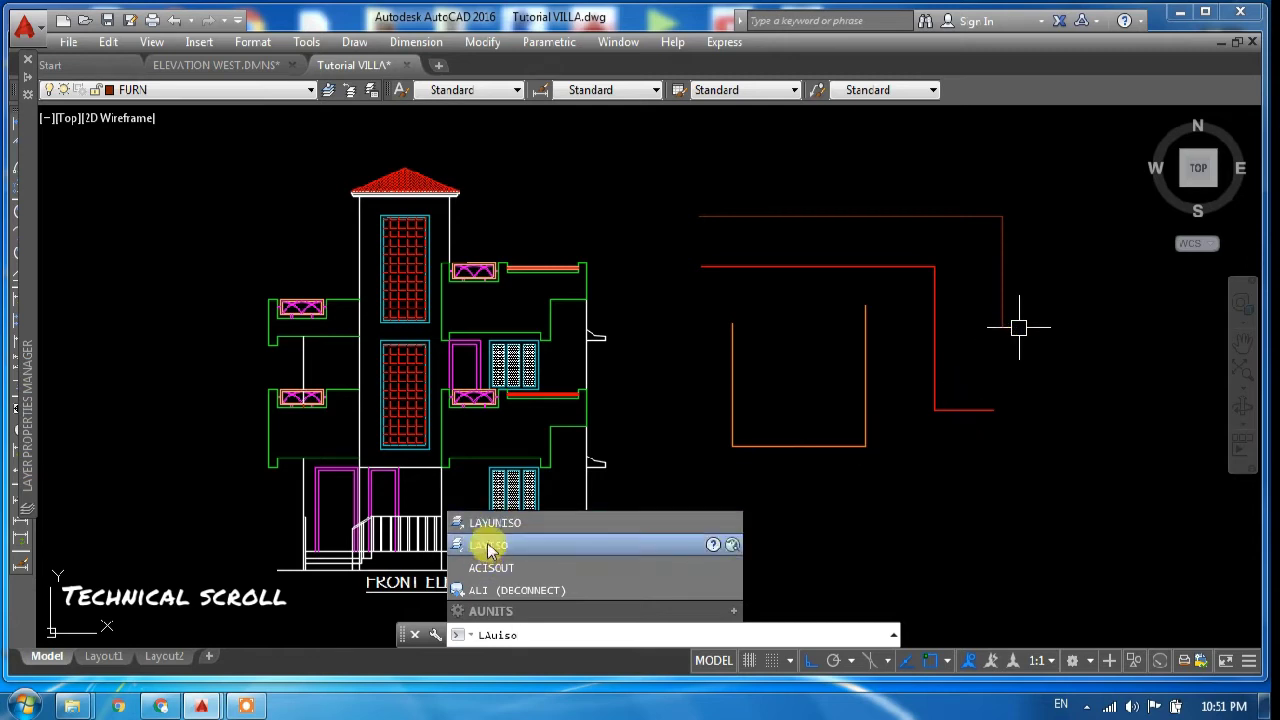
Isolate the wall new layer with LAYISO, then undo to restore all layers.
{"action": "key", "text": "Return"}
{"action": "left_click", "coordinate": [867, 363]}
{"action": "right_click", "coordinate": [875, 355]}
{"action": "left_click", "coordinate": [900, 363]}
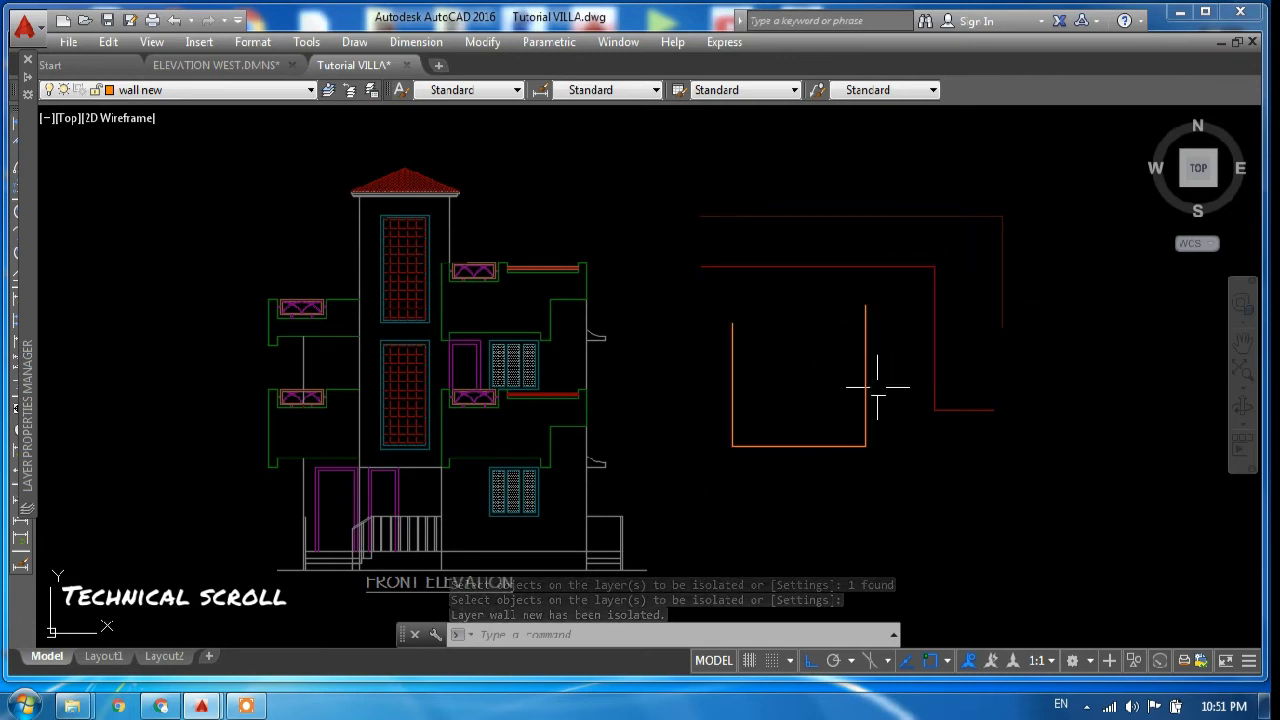
{"action": "left_click", "coordinate": [866, 369]}
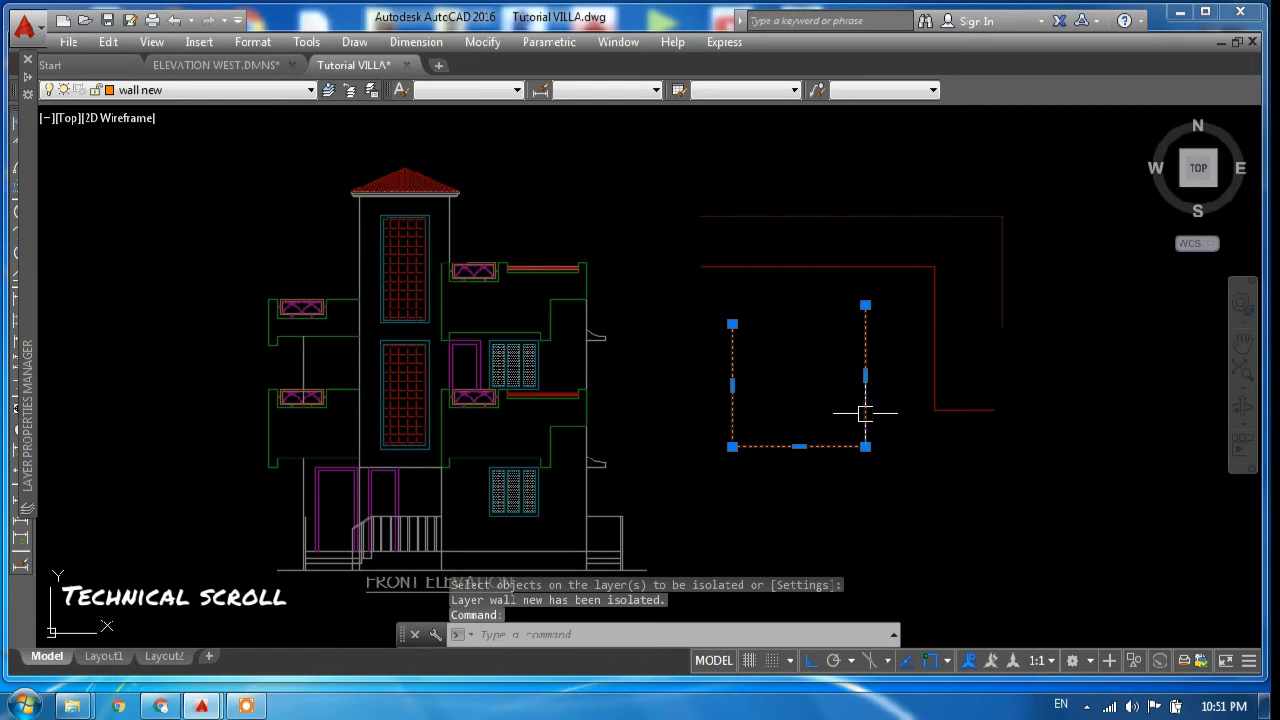
{"action": "key", "text": "ctrl+z"}
Erase the red COUMN and FURN lines with a crossing selection.
{"action": "left_click", "coordinate": [1005, 427]}
{"action": "left_click", "coordinate": [923, 193]}
{"action": "key", "text": "Delete"}
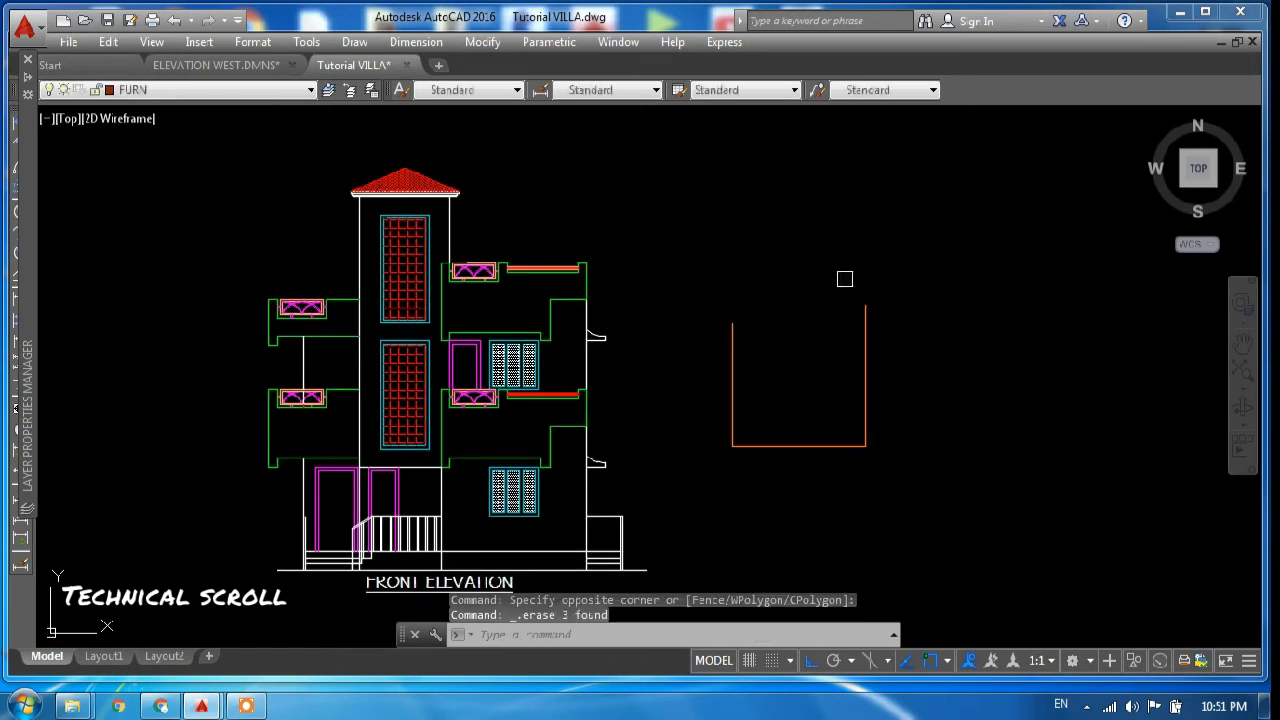
{"action": "type", "text": "L"}
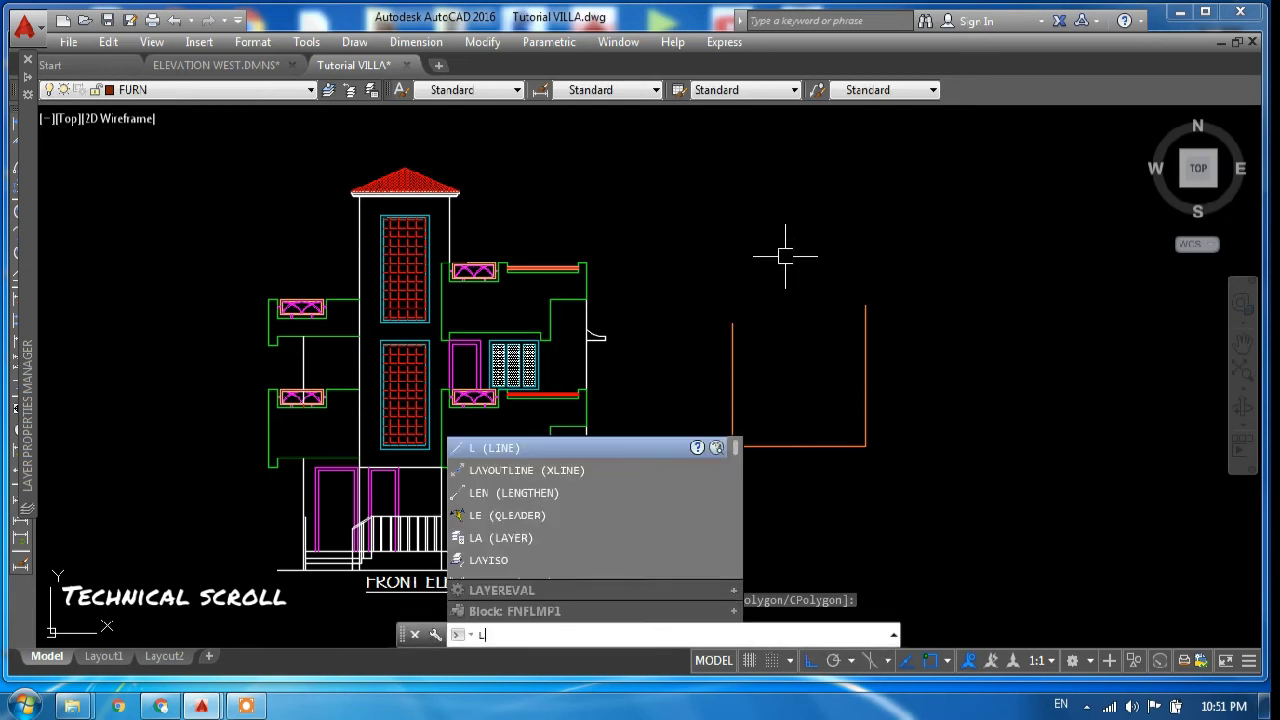
{"action": "key", "text": "Return"}
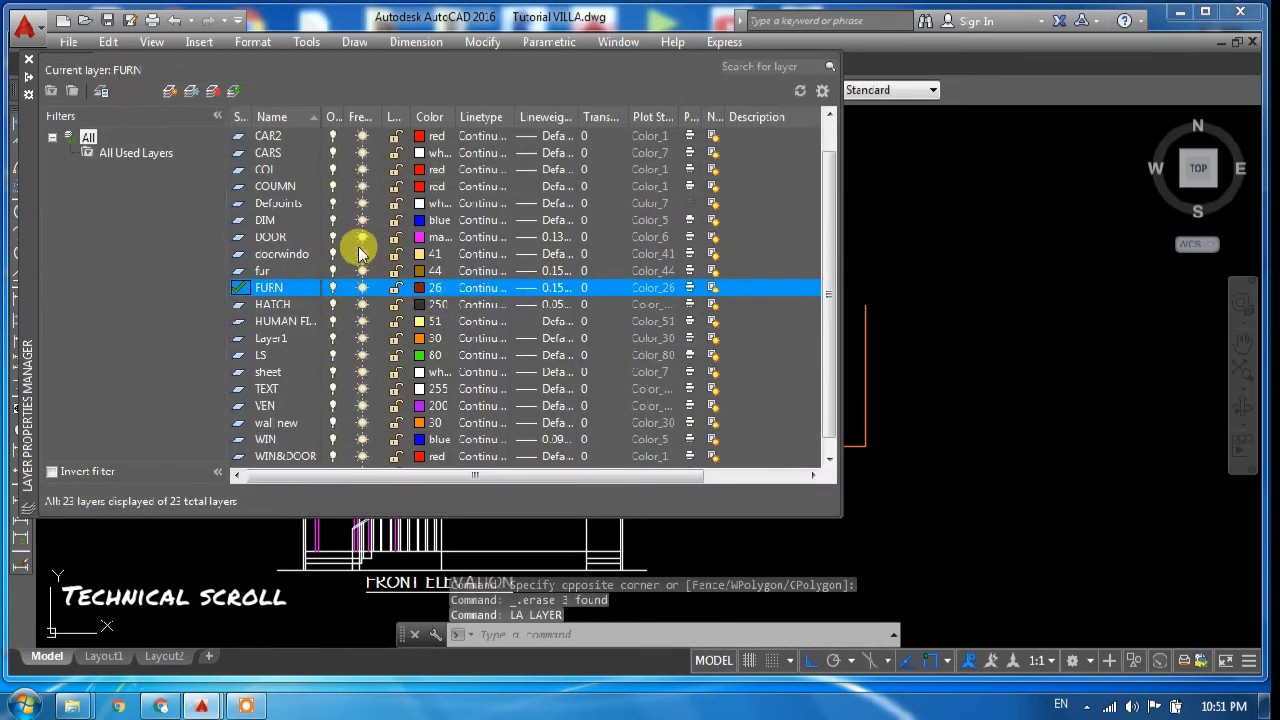
Create a 'window new' layer in green colour 90 and make it current.
{"action": "right_click", "coordinate": [358, 253]}
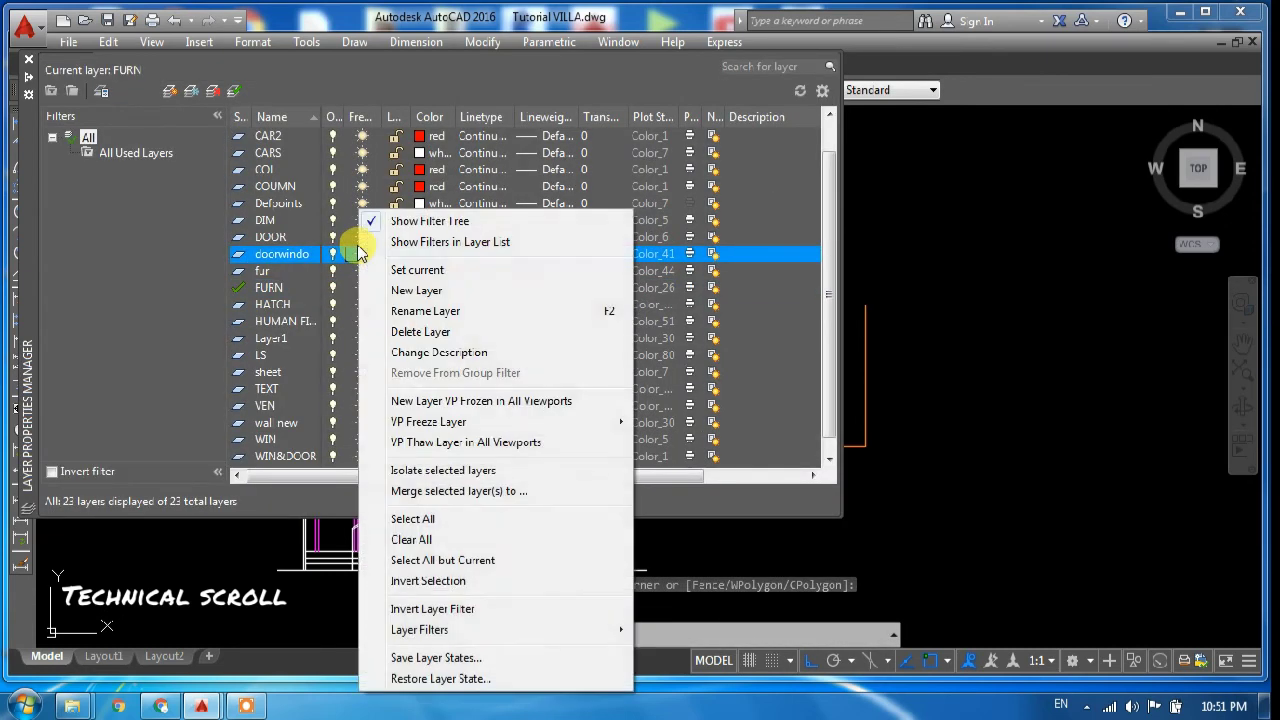
{"action": "left_click", "coordinate": [440, 290]}
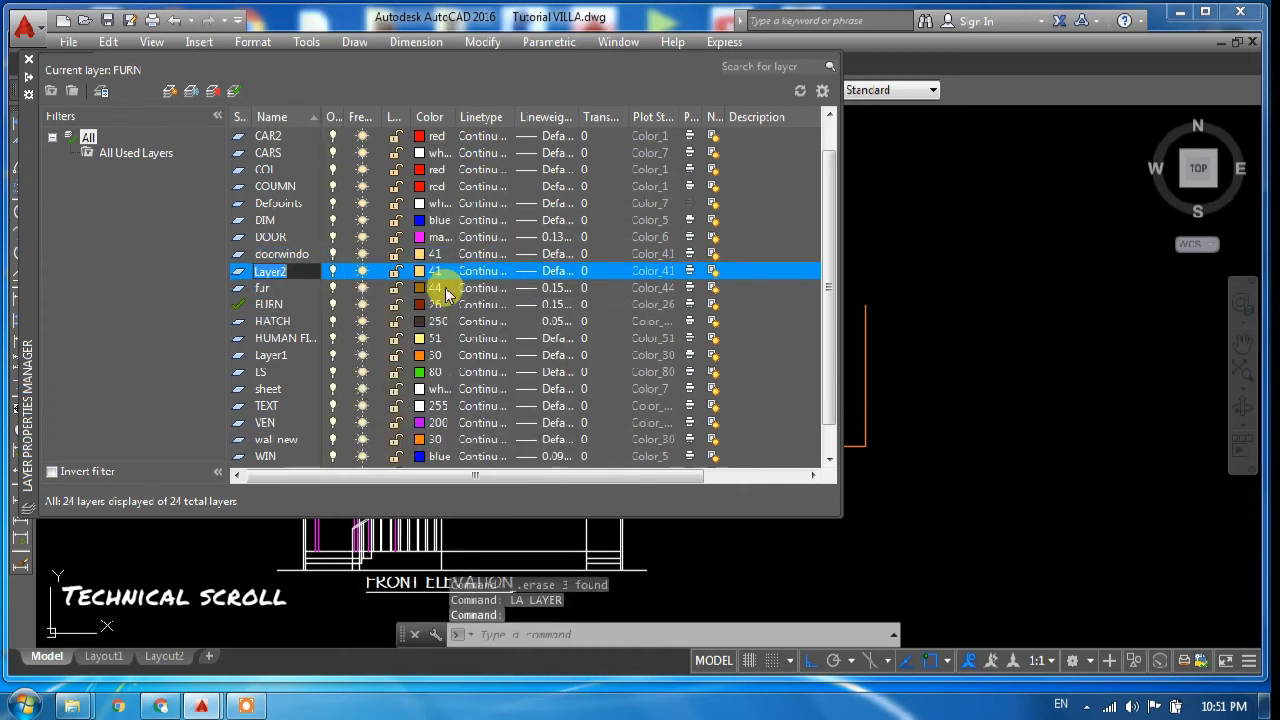
{"action": "type", "text": "wind"}
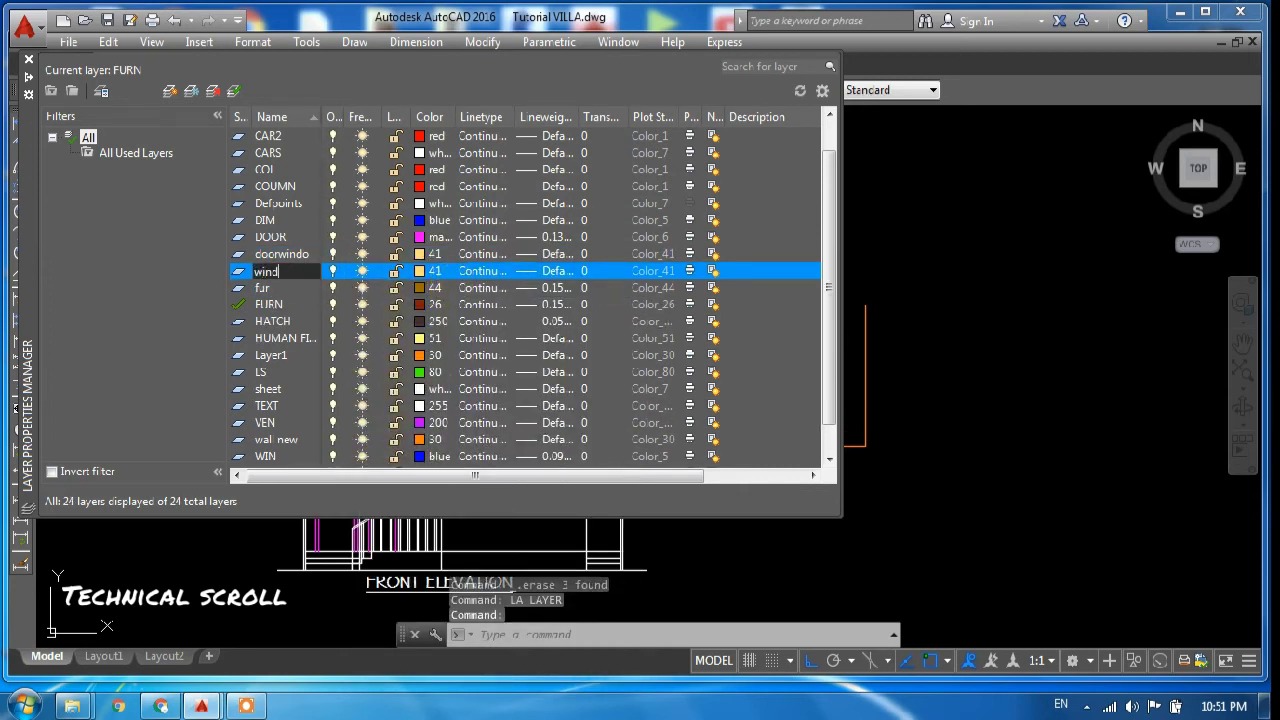
{"action": "type", "text": "ow new"}
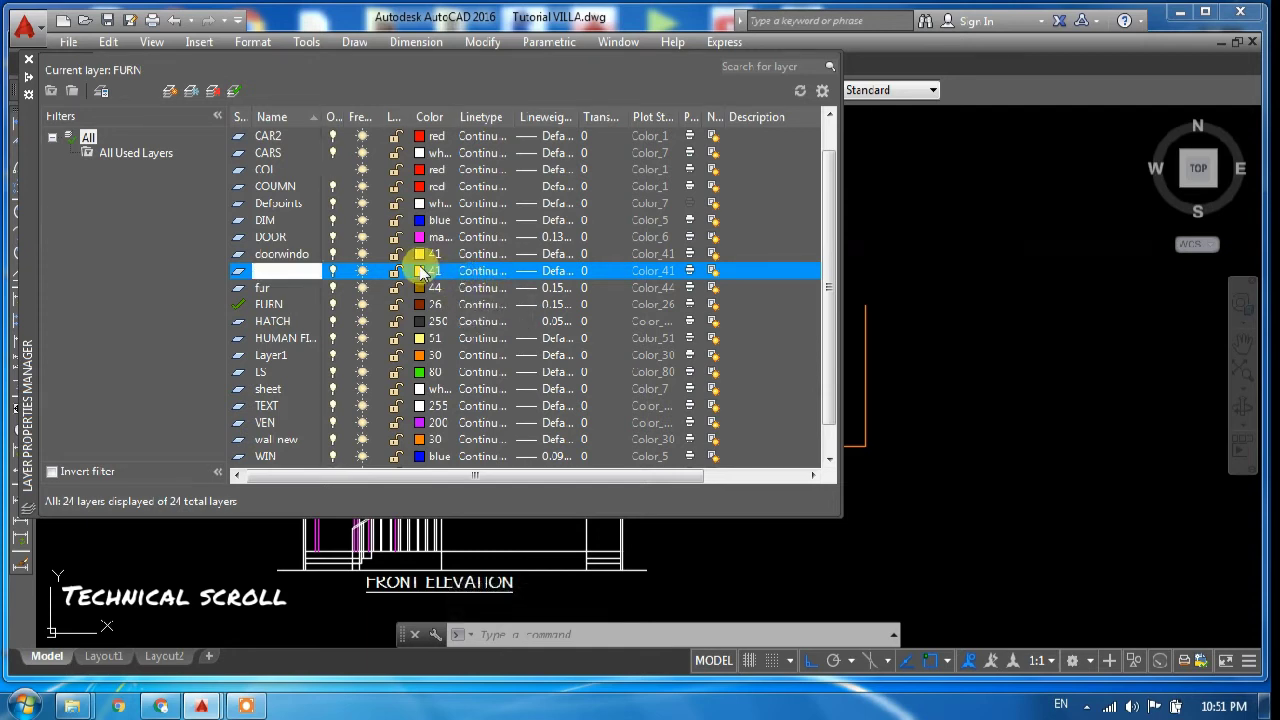
{"action": "left_click", "coordinate": [420, 271]}
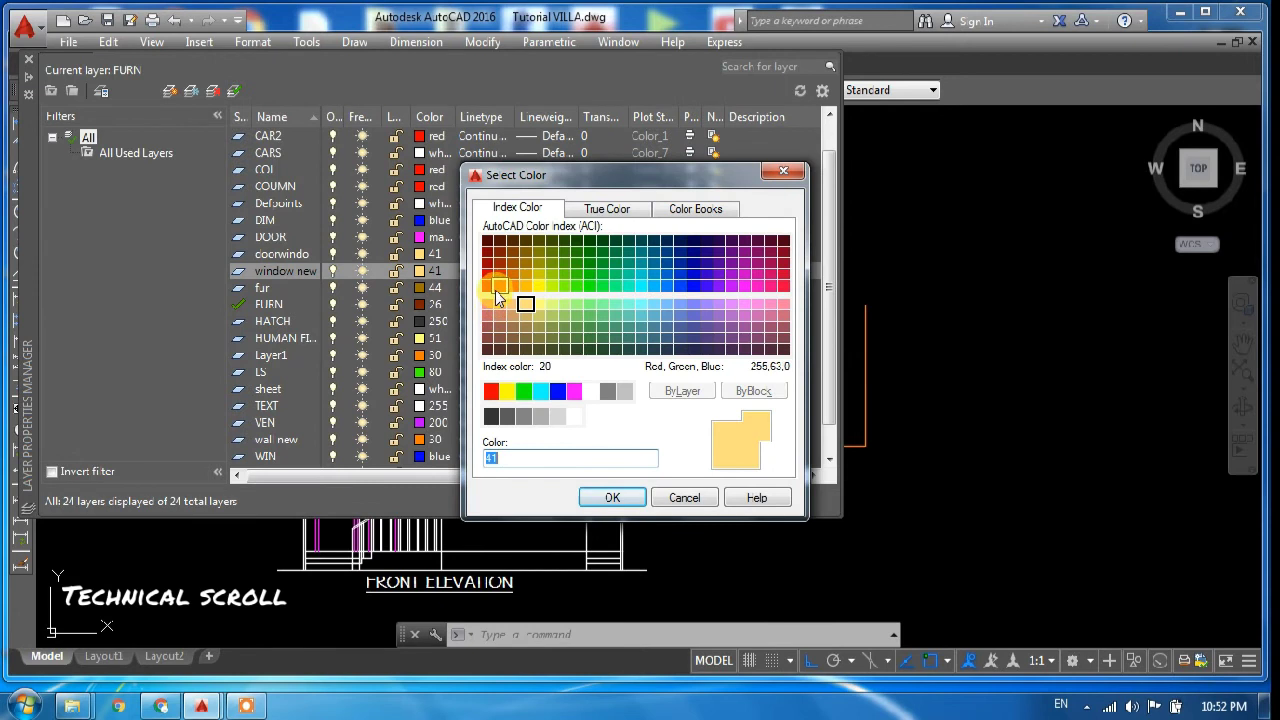
{"action": "left_click", "coordinate": [498, 287]}
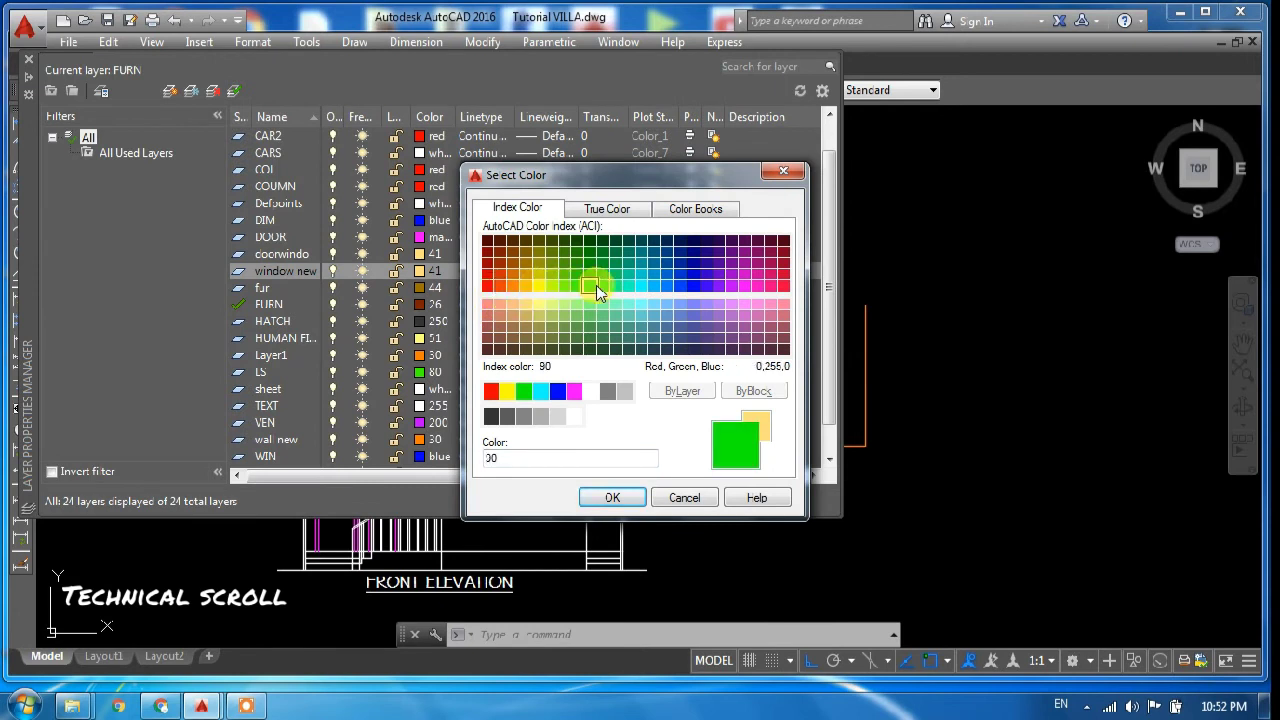
{"action": "left_click", "coordinate": [610, 497]}
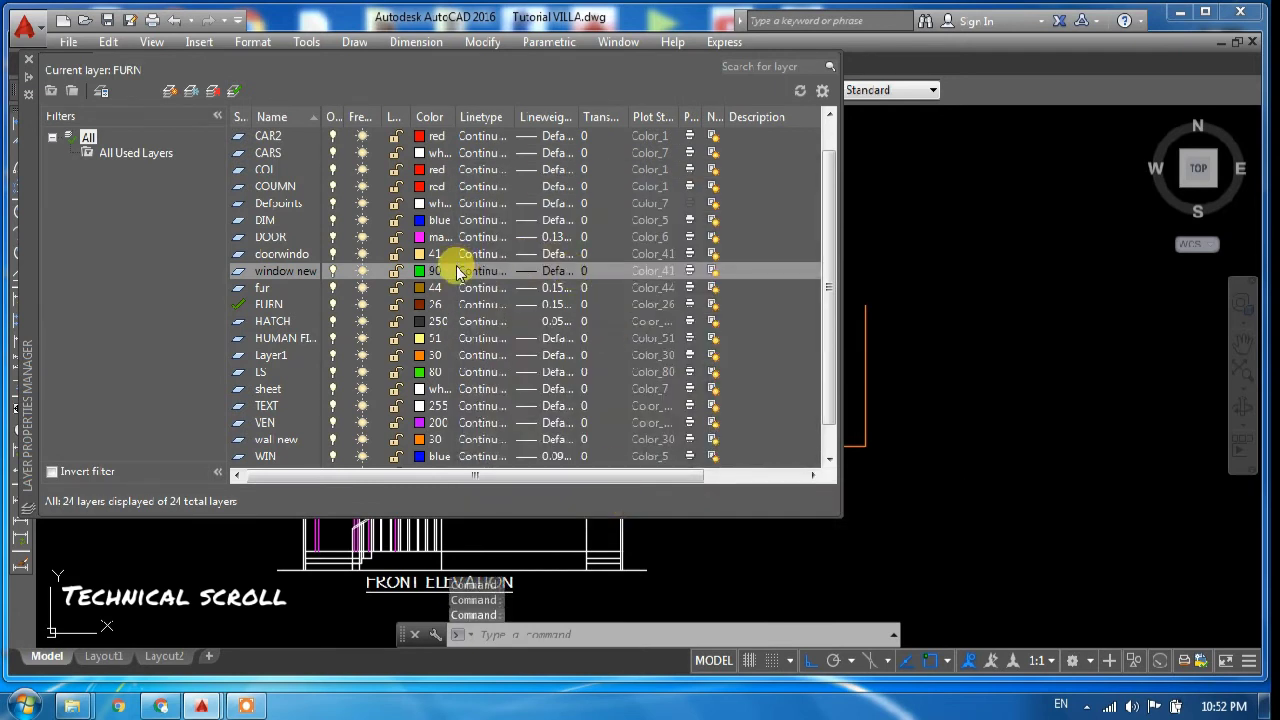
{"action": "right_click", "coordinate": [458, 272]}
{"action": "left_click", "coordinate": [516, 268]}
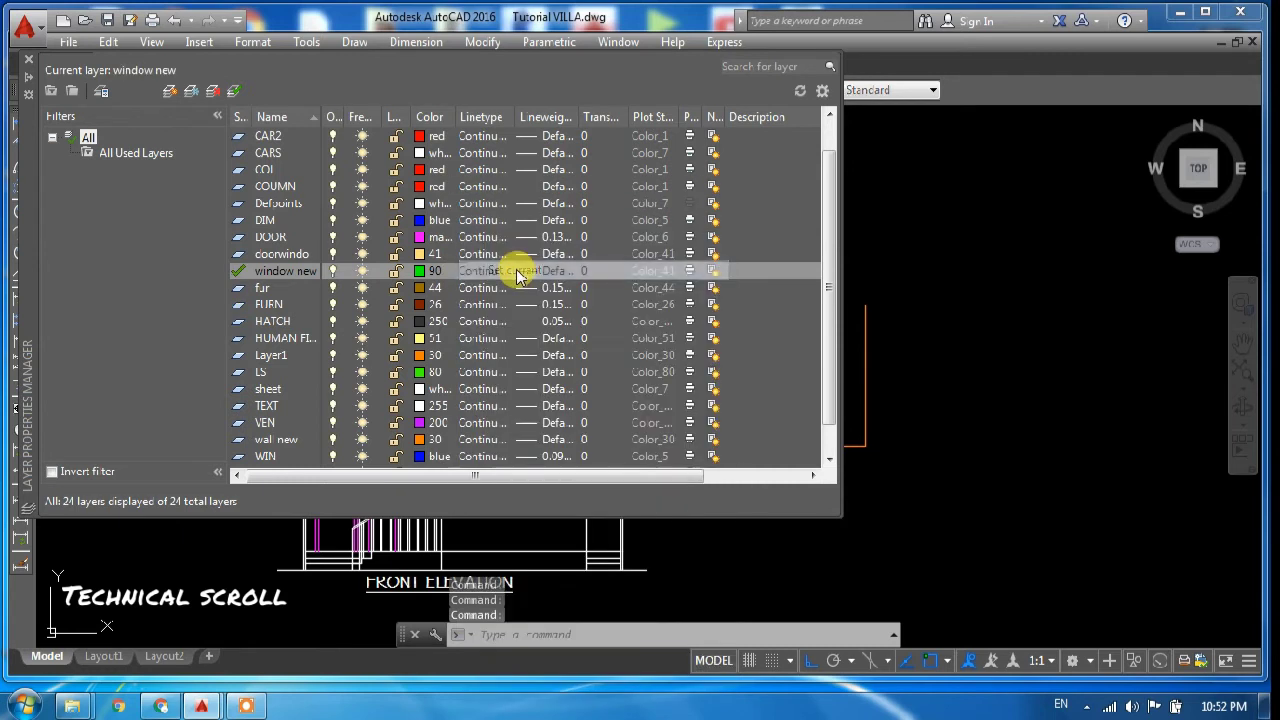
Draw an L-shaped polyline, horizontal then downward, right of the elevation.
{"action": "type", "text": "pl"}
{"action": "key", "text": "Return"}
{"action": "left_click", "coordinate": [727, 251]}
{"action": "left_click", "coordinate": [1022, 251]}
{"action": "left_click", "coordinate": [1022, 393]}
{"action": "key", "text": "Escape"}
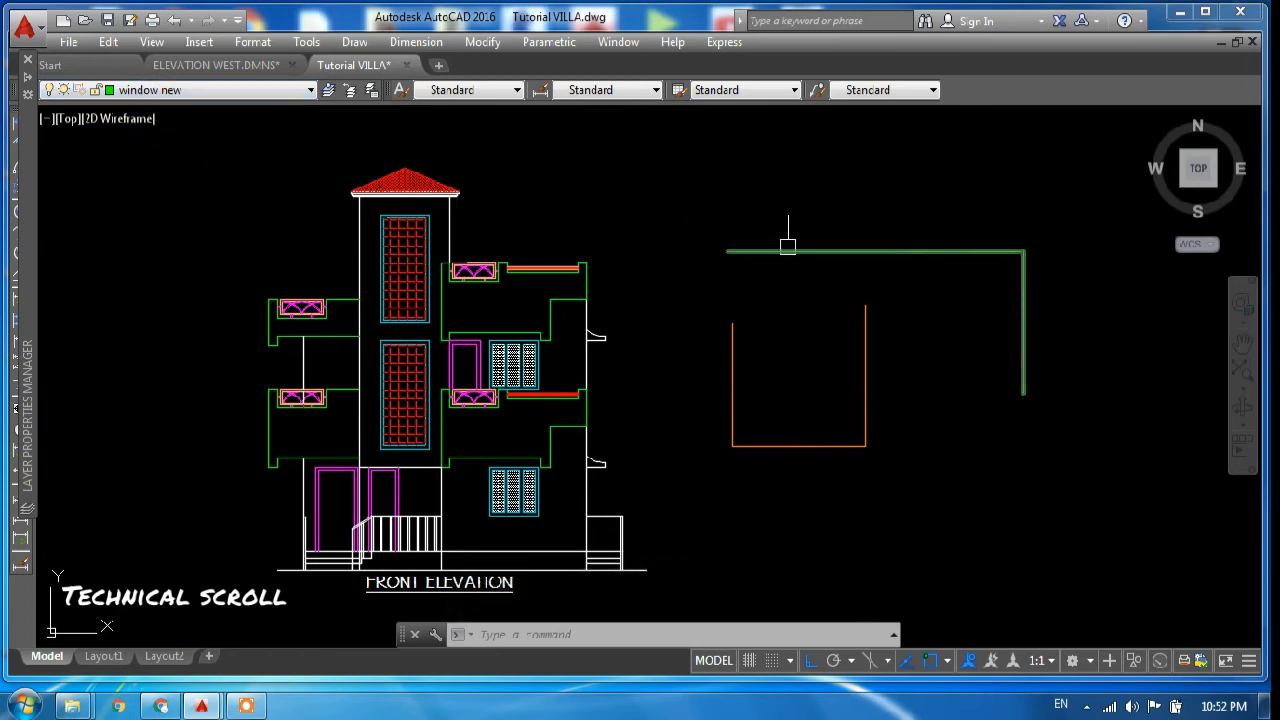
Turn off the window new layer, dismissing the current-layer-off warning.
{"action": "middle_click_drag", "start_coordinate": [894, 296], "coordinate": [740, 340]}
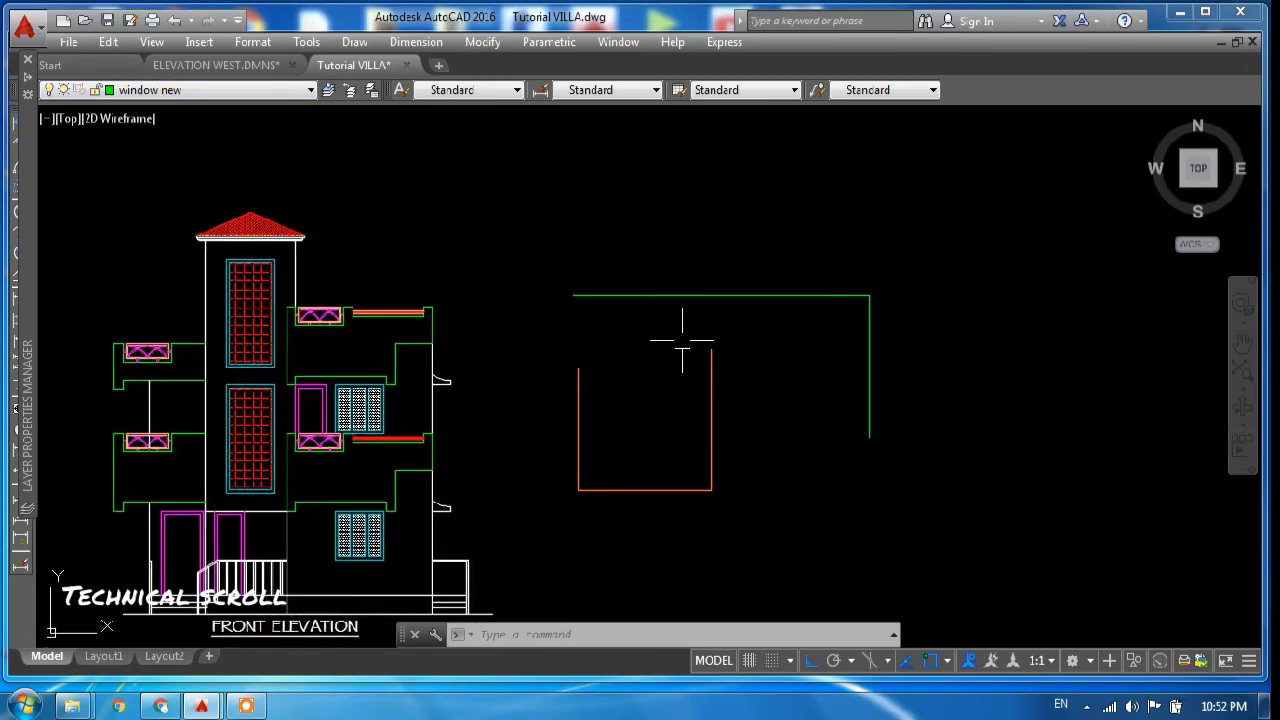
{"action": "left_click", "coordinate": [777, 296]}
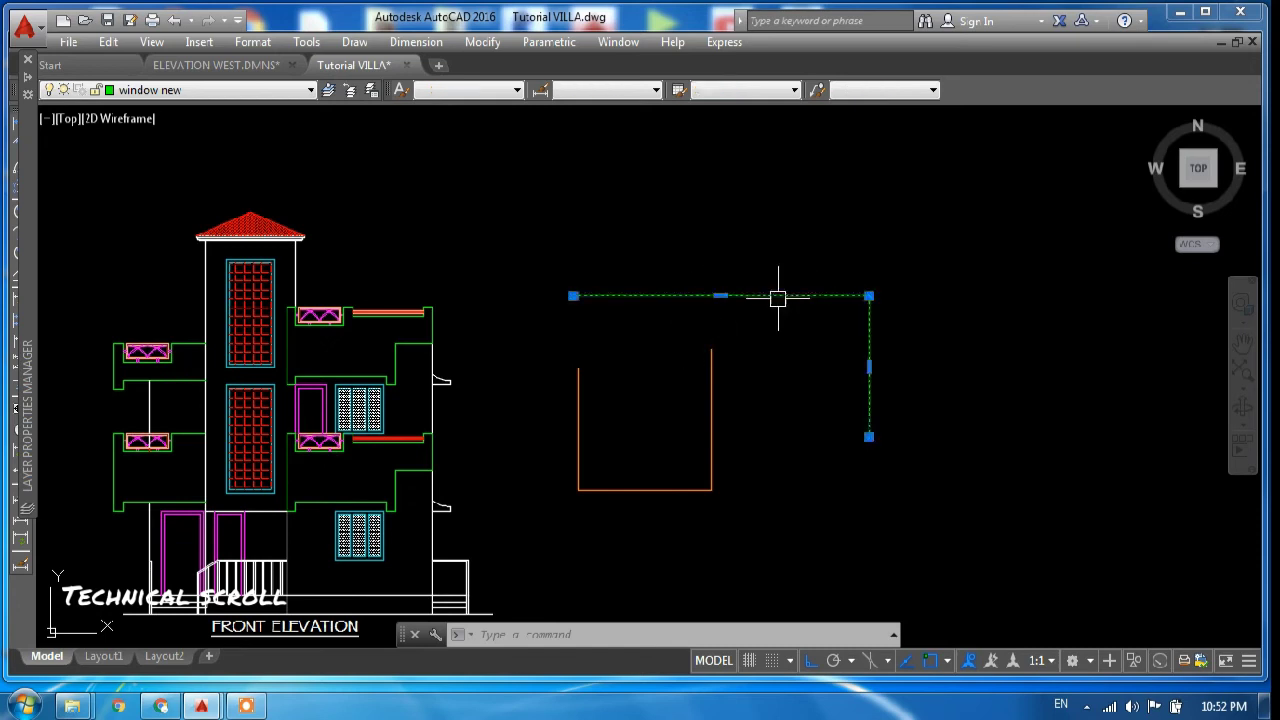
{"action": "left_click", "coordinate": [243, 89]}
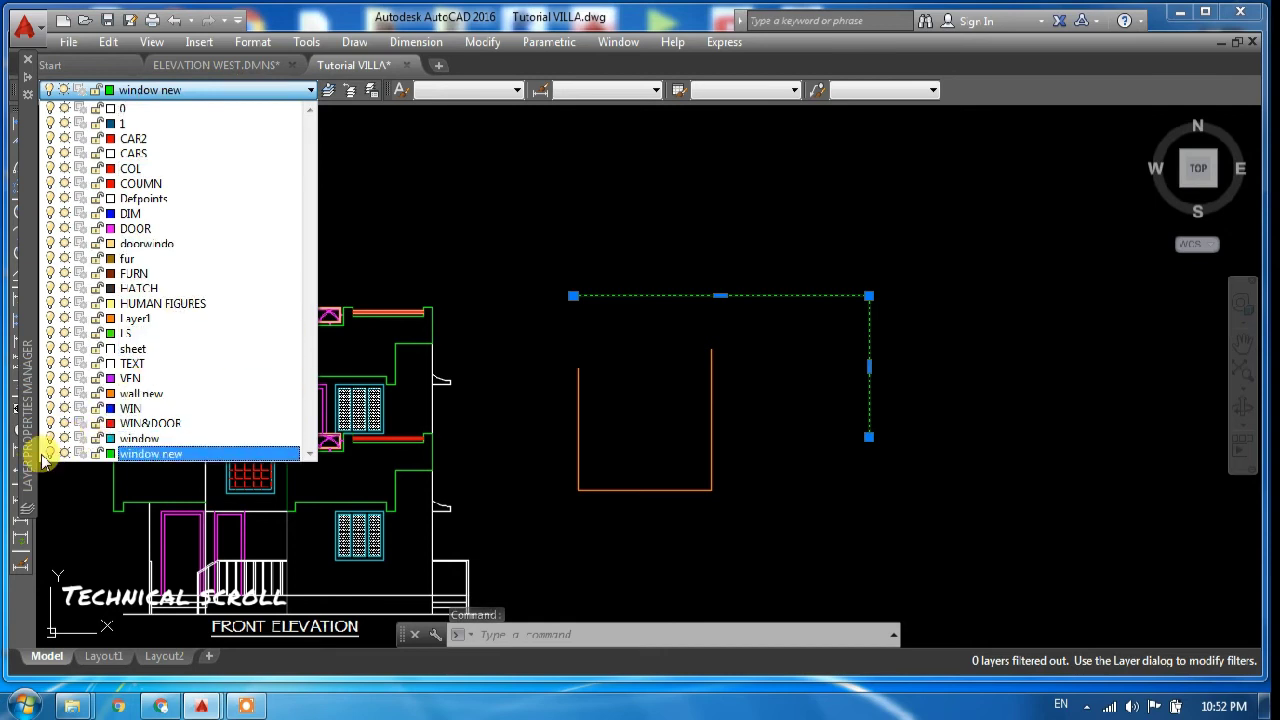
{"action": "left_click", "coordinate": [50, 455]}
{"action": "left_click", "coordinate": [863, 443]}
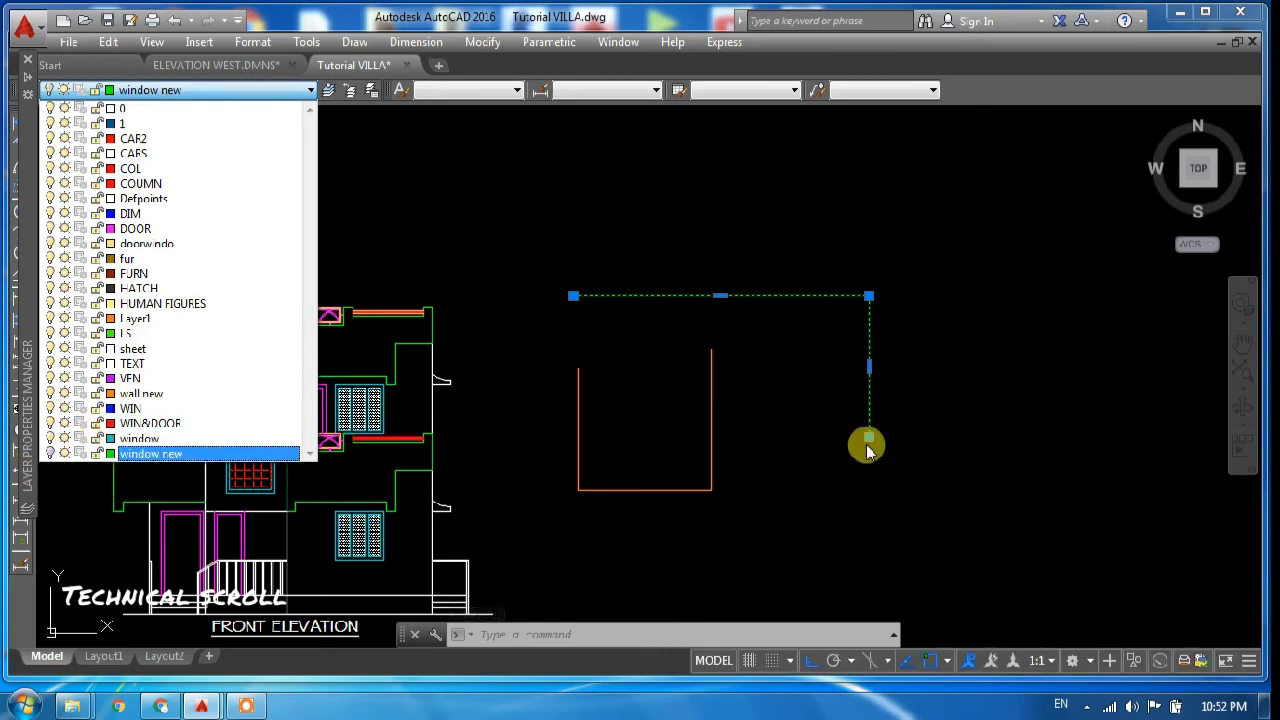
{"action": "left_click", "coordinate": [714, 391]}
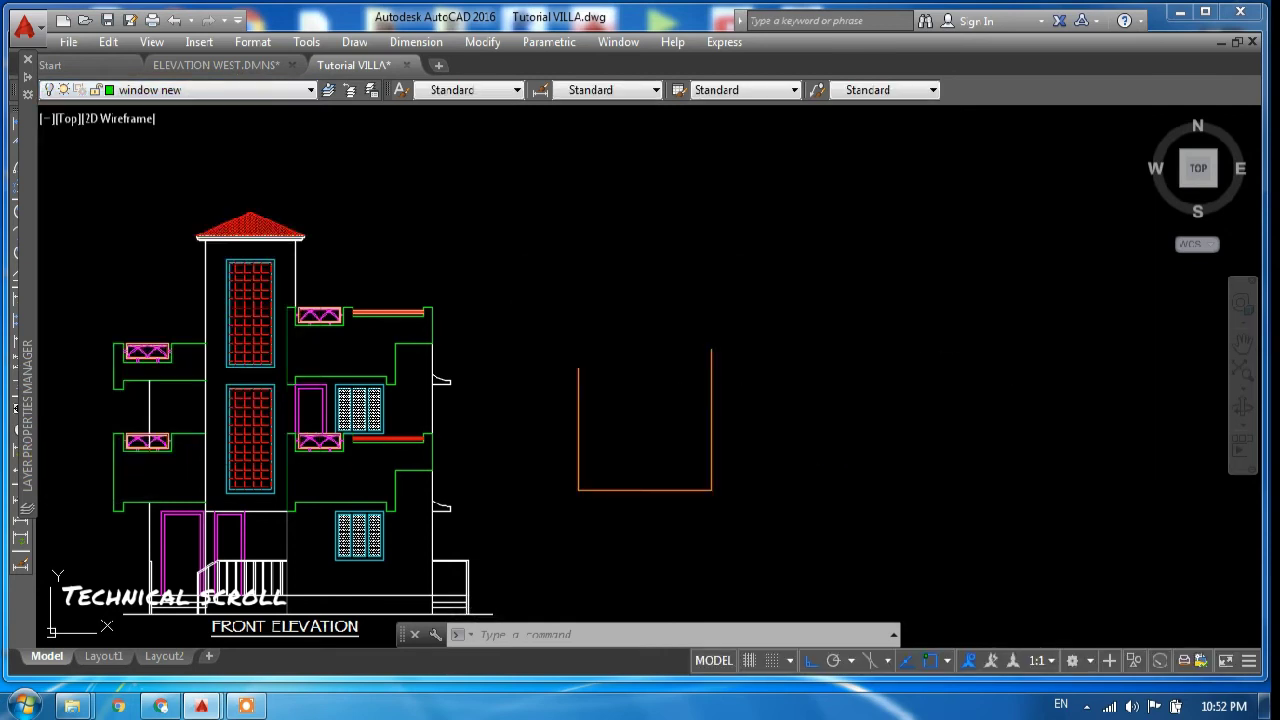
Select the orange wall shape and freeze the wall new layer.
{"action": "left_click", "coordinate": [711, 399]}
{"action": "left_click", "coordinate": [651, 366]}
{"action": "left_click", "coordinate": [228, 90]}
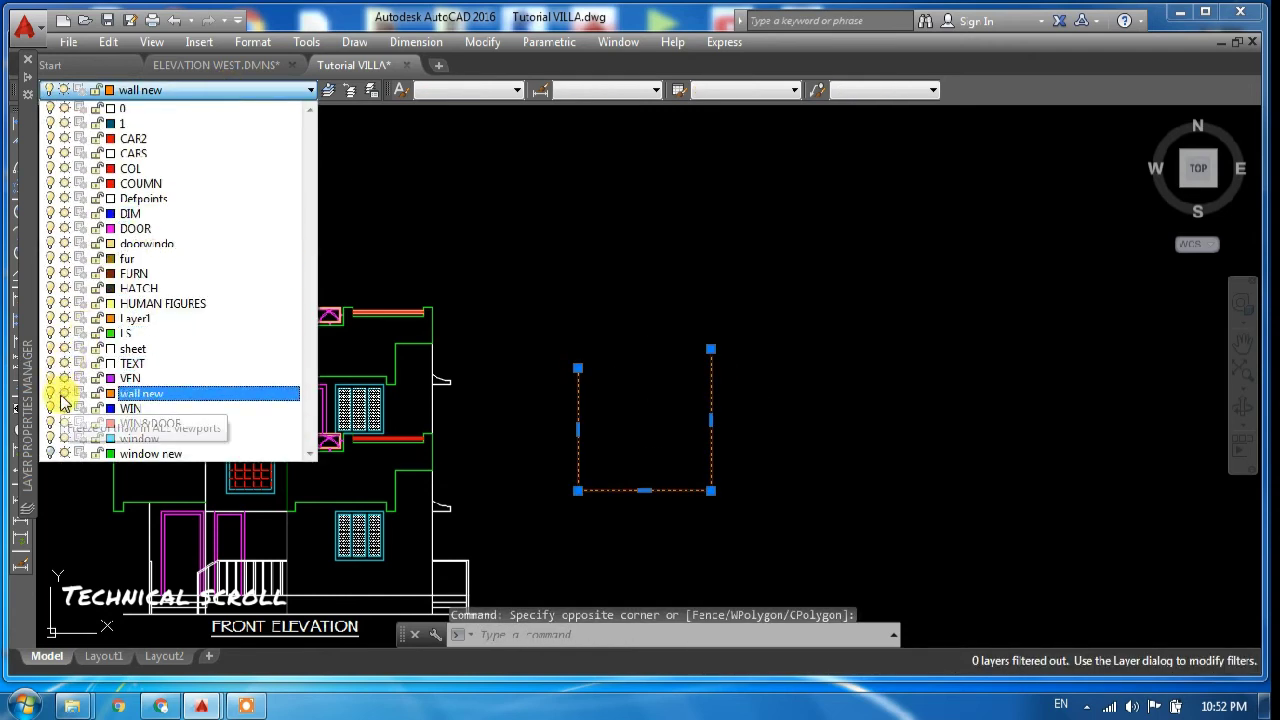
{"action": "left_click", "coordinate": [61, 396]}
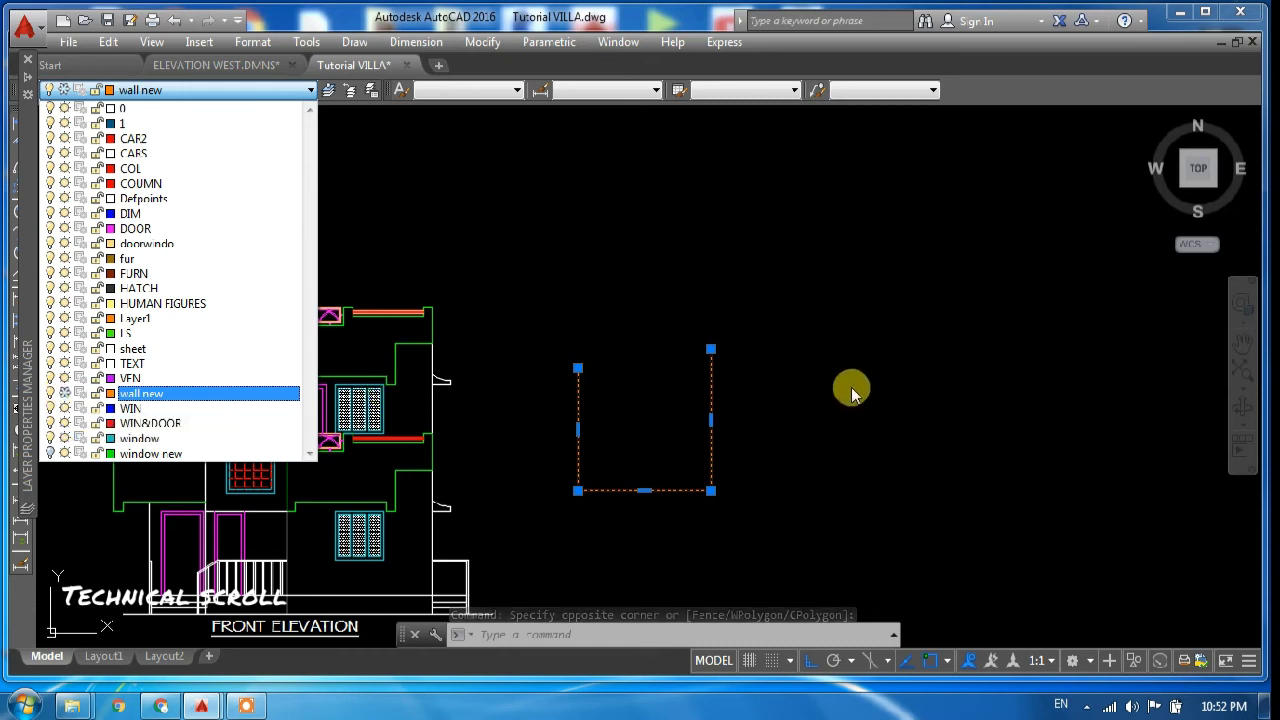
{"action": "left_click", "coordinate": [850, 385]}
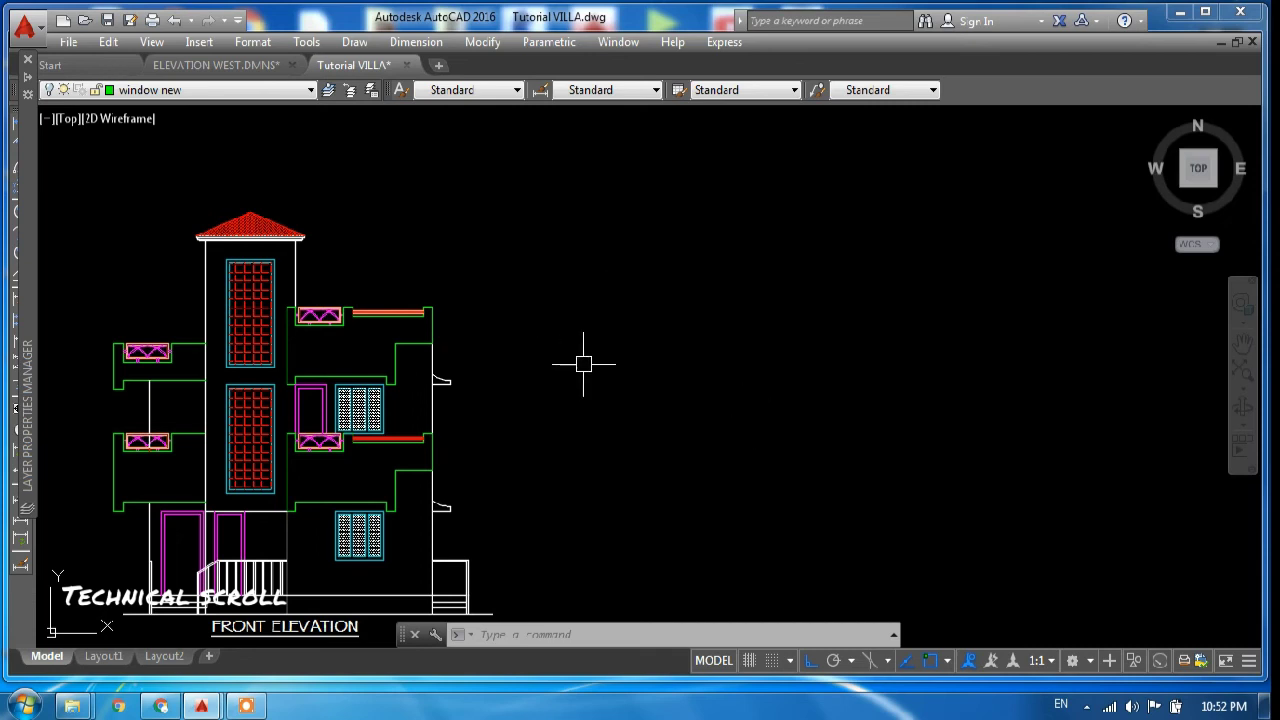
Undo the freeze so the orange wall new shape reappears.
{"action": "key", "text": "ctrl+z"}
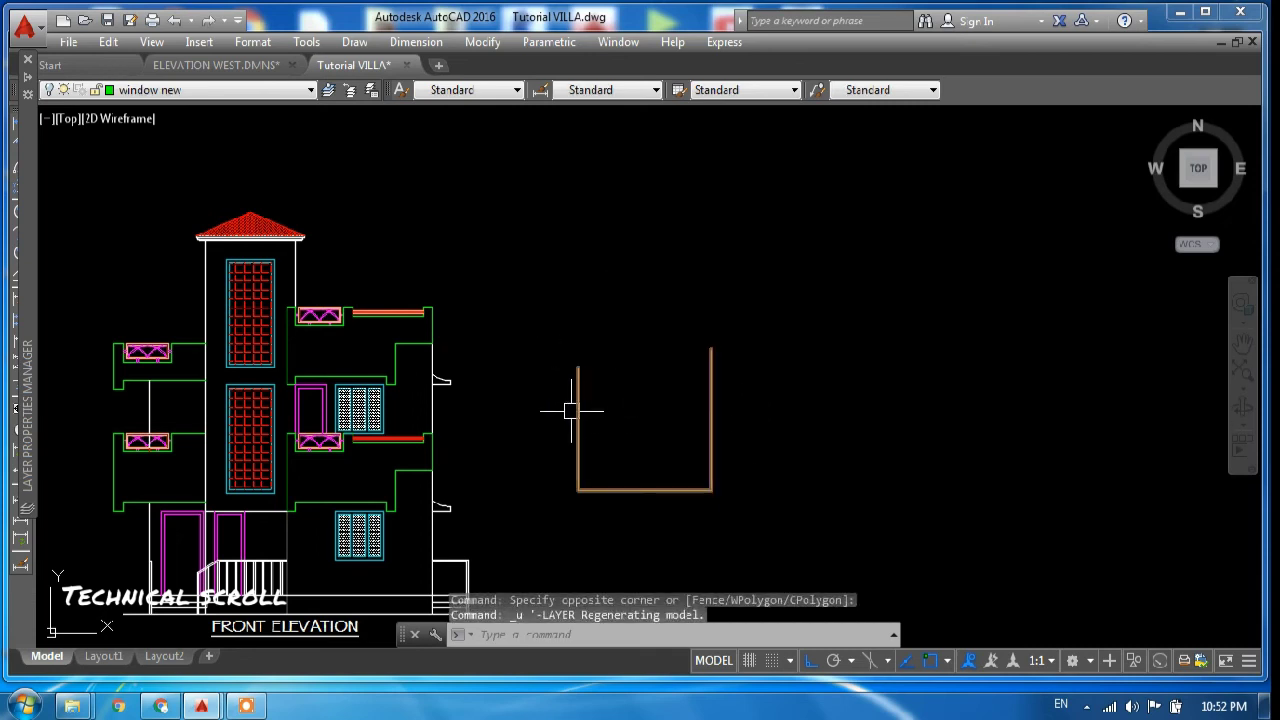
{"action": "left_click", "coordinate": [152, 93]}
{"action": "left_click", "coordinate": [150, 453]}
Turn all layers back on with LAYON so the green polyline shows again.
{"action": "type", "text": "1a"}
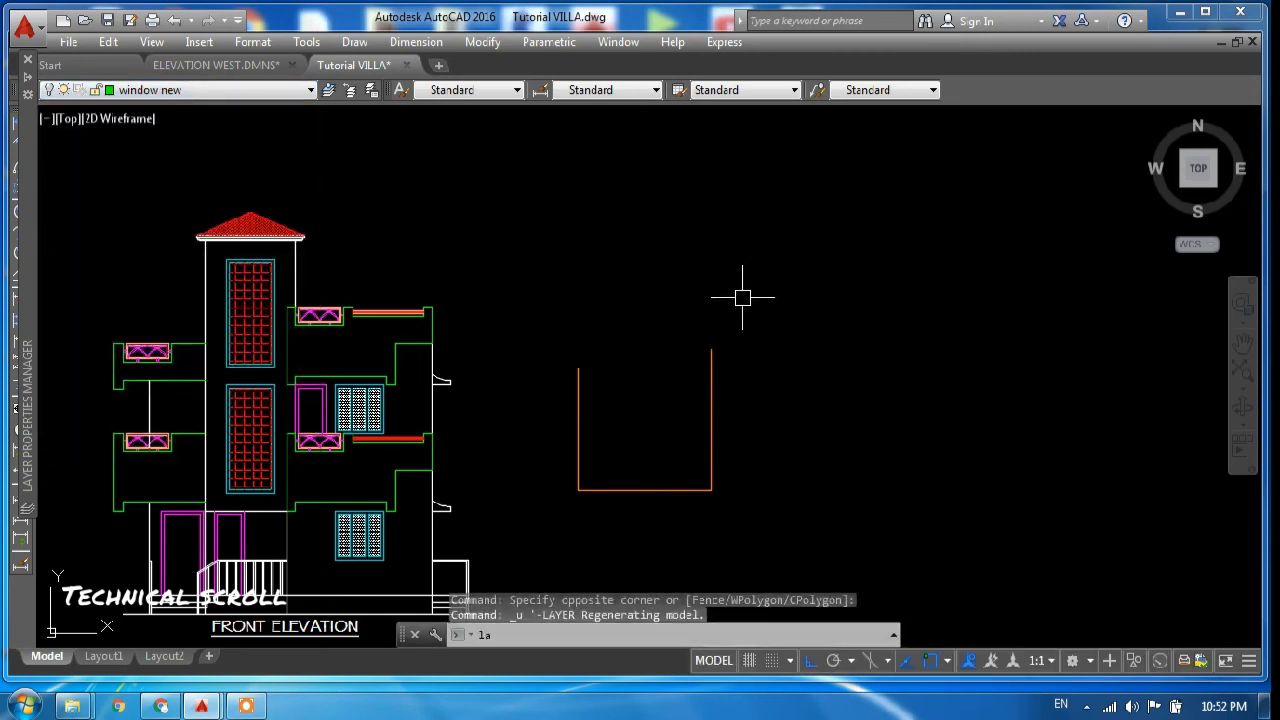
{"action": "type", "text": "y"}
{"action": "type", "text": "on"}
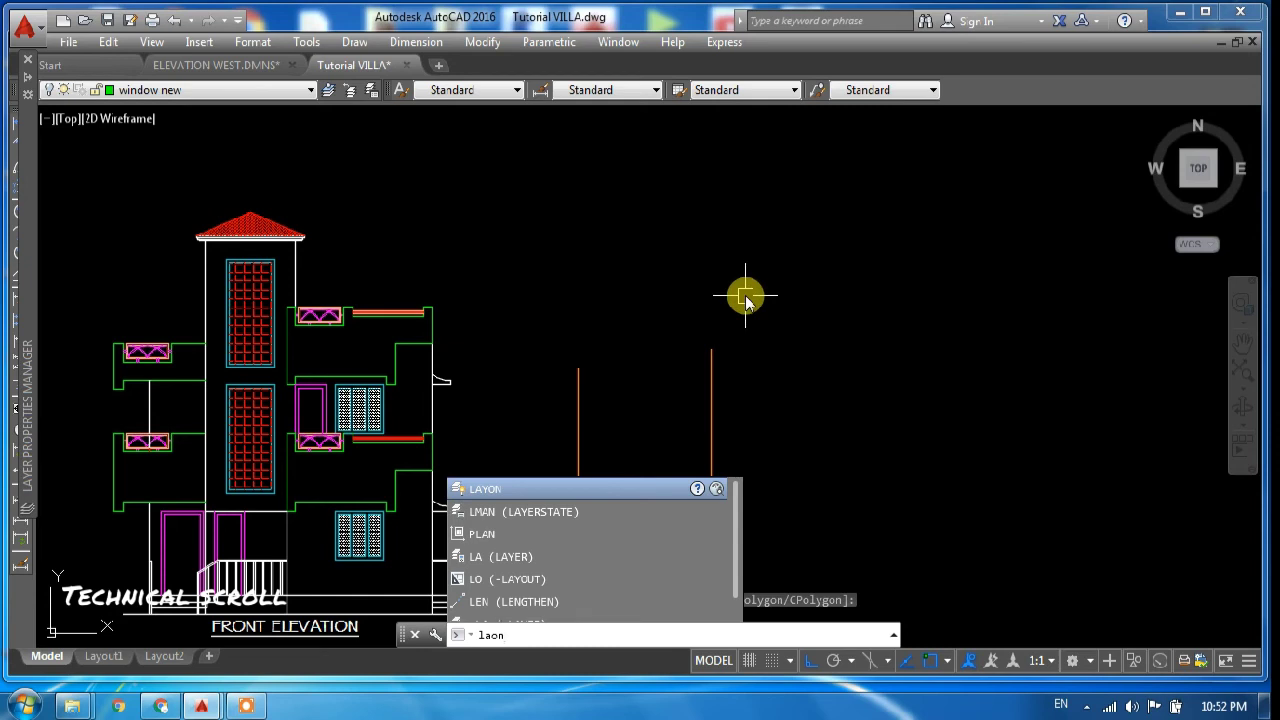
{"action": "key", "text": "Return"}
{"action": "type", "text": "l"}
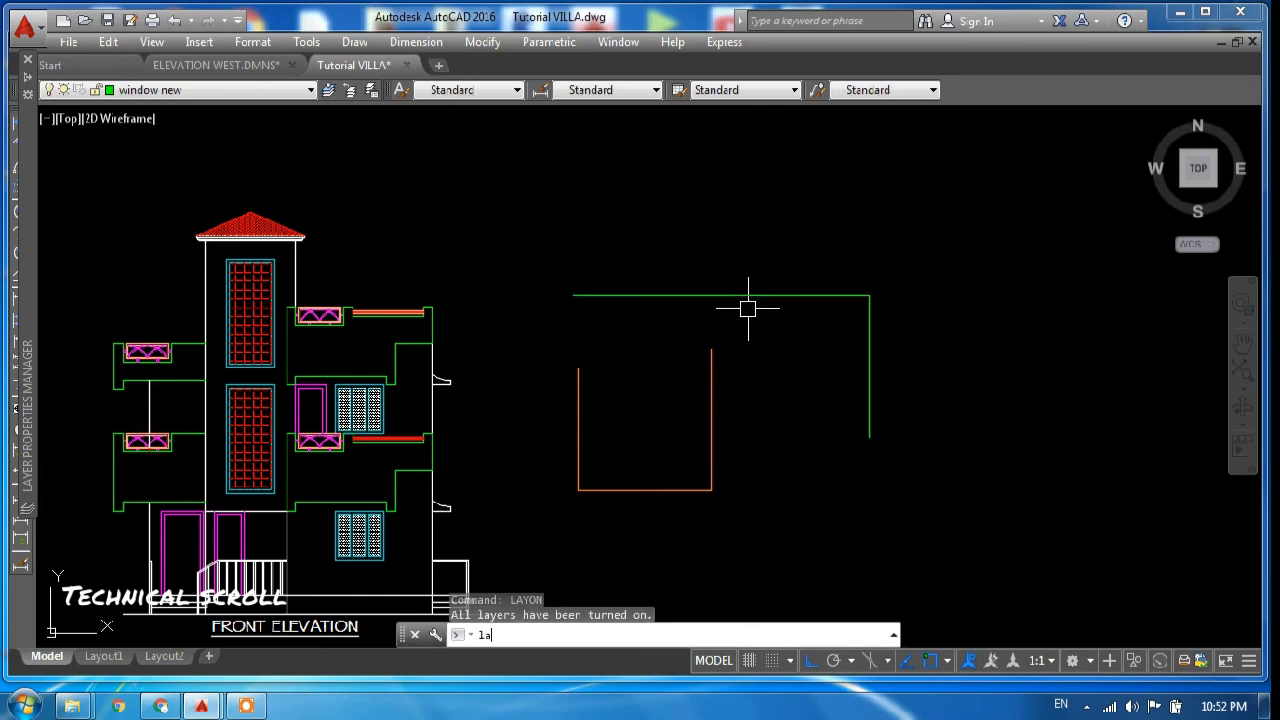
{"action": "type", "text": "y"}
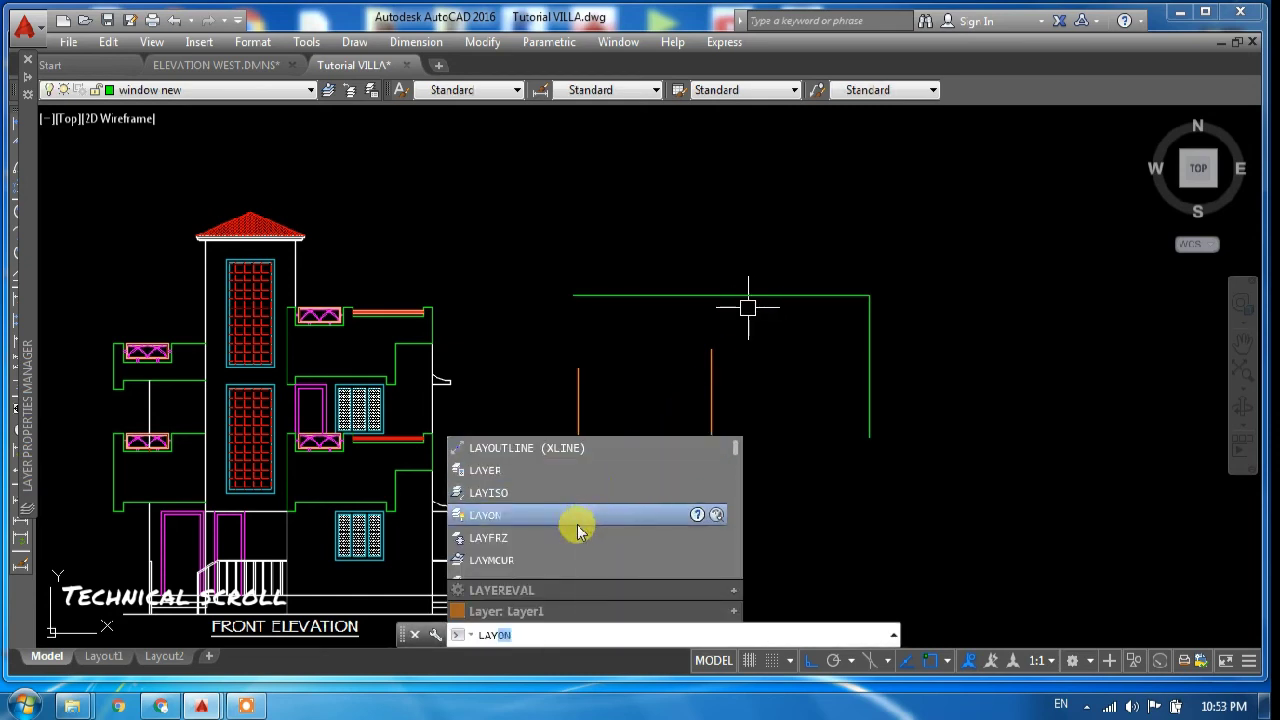
{"action": "left_click", "coordinate": [578, 516]}
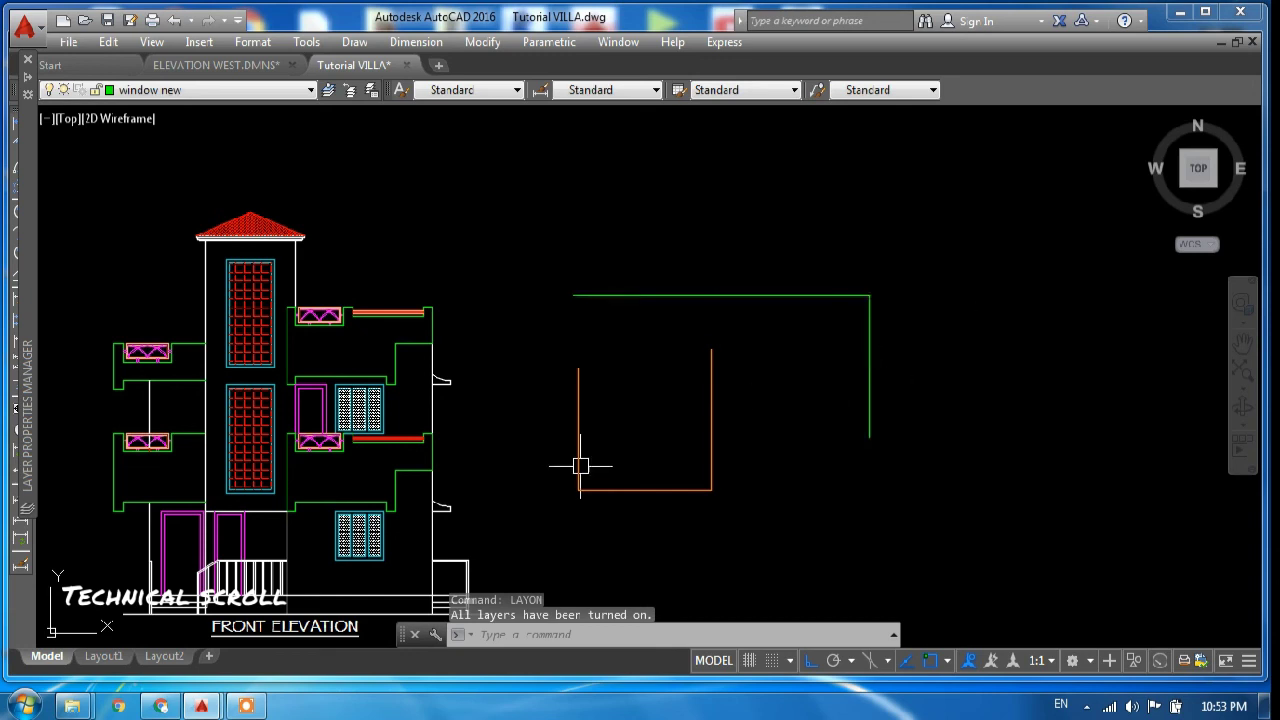
{"action": "left_click", "coordinate": [866, 466]}
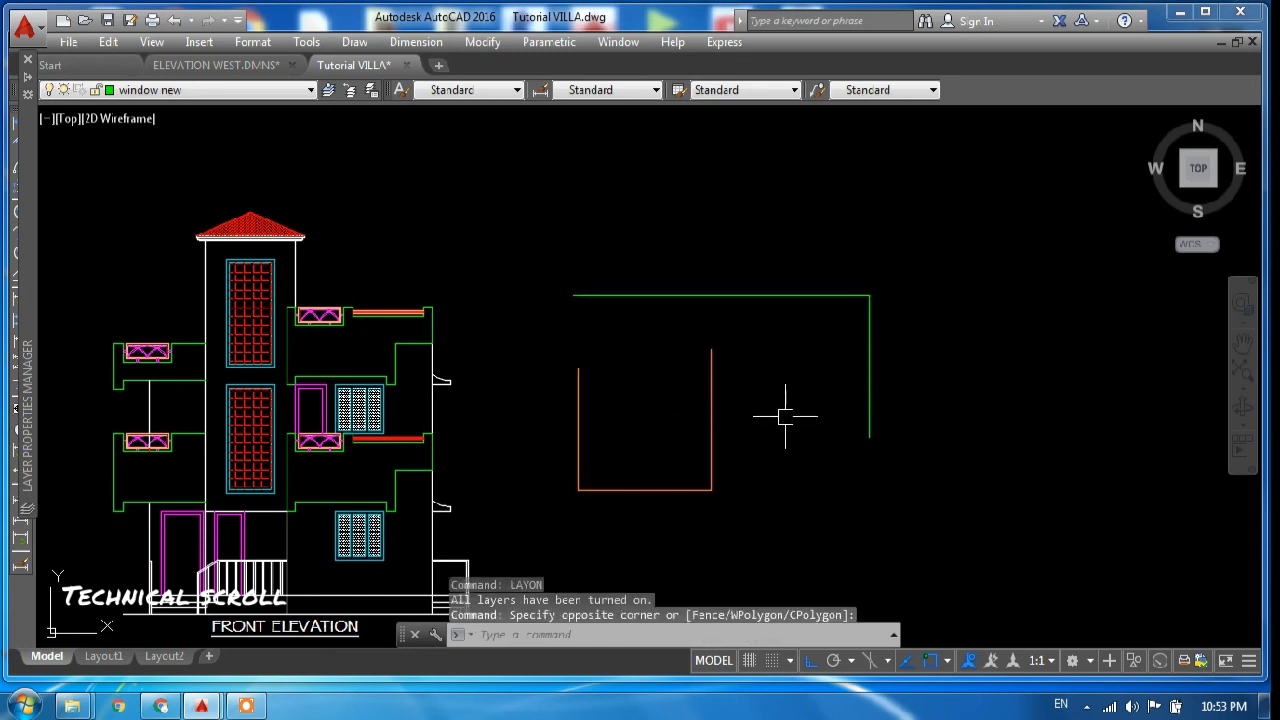
{"action": "key", "text": "Escape"}
Add a new layer named 'pipe 22 dia' below HATCH in the Layer Properties Manager.
{"action": "type", "text": "1"}
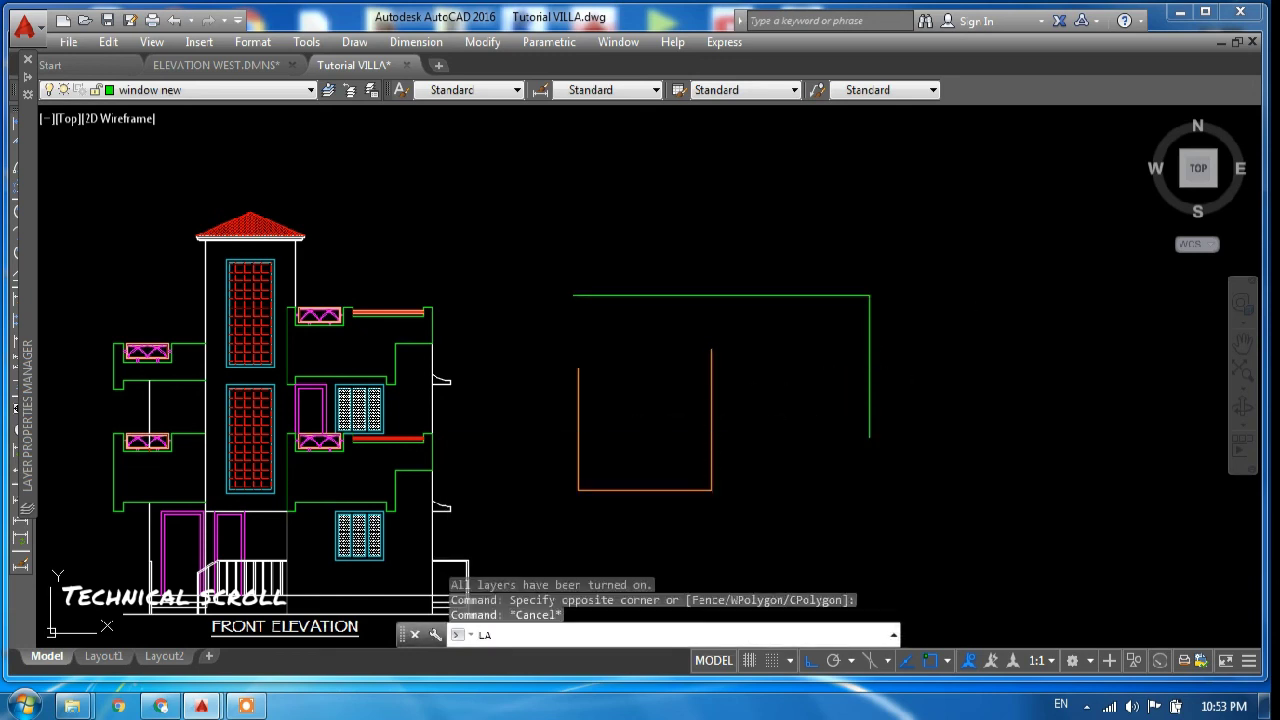
{"action": "key", "text": "Return"}
{"action": "left_click", "coordinate": [343, 288]}
{"action": "right_click", "coordinate": [343, 288]}
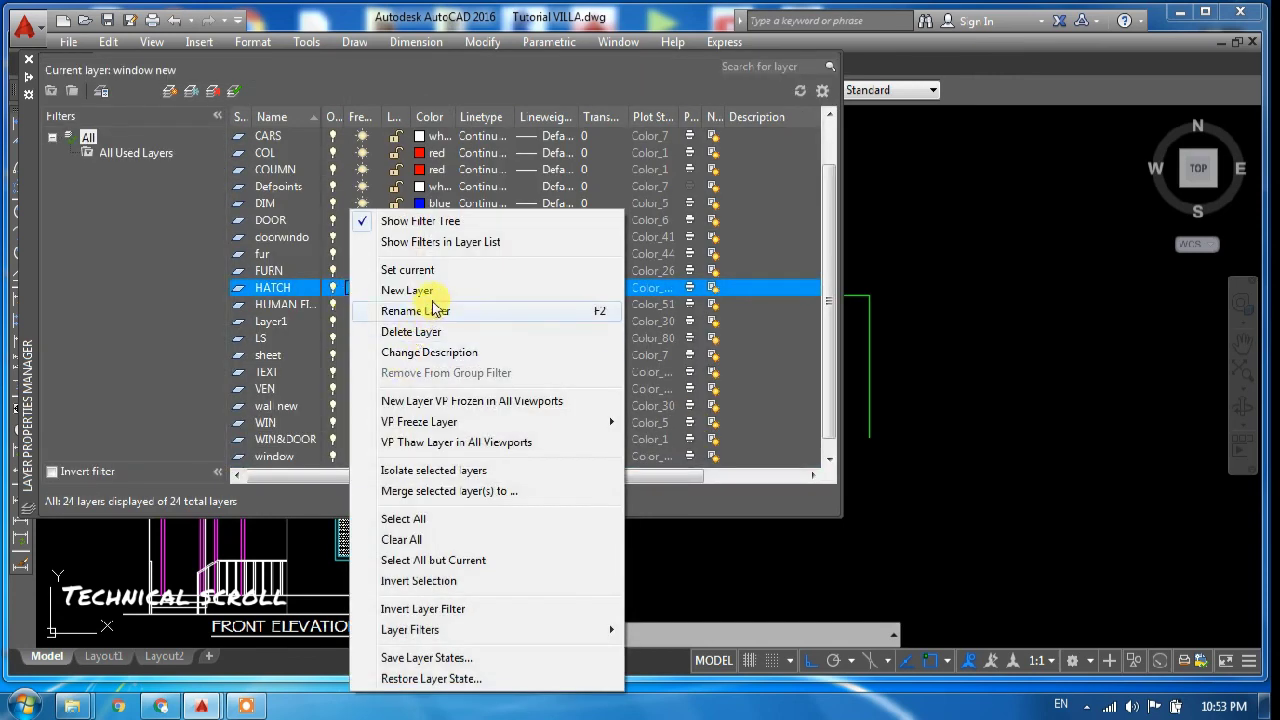
{"action": "left_click", "coordinate": [436, 290]}
{"action": "type", "text": "pl"}
{"action": "type", "text": "e"}
{"action": "type", "text": " 22"}
{"action": "type", "text": " dia"}
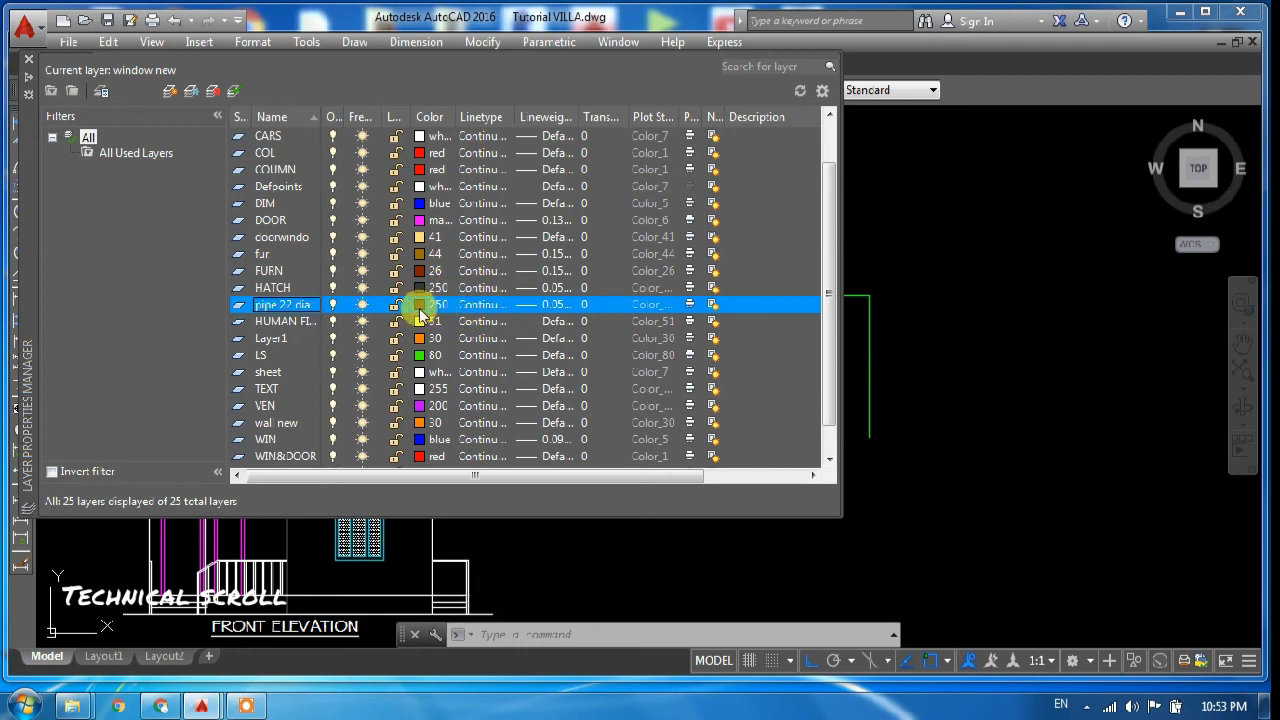
Give the pipe 22 dia layer the colour blue and make it the current layer.
{"action": "left_click", "coordinate": [423, 304]}
{"action": "left_click", "coordinate": [558, 391]}
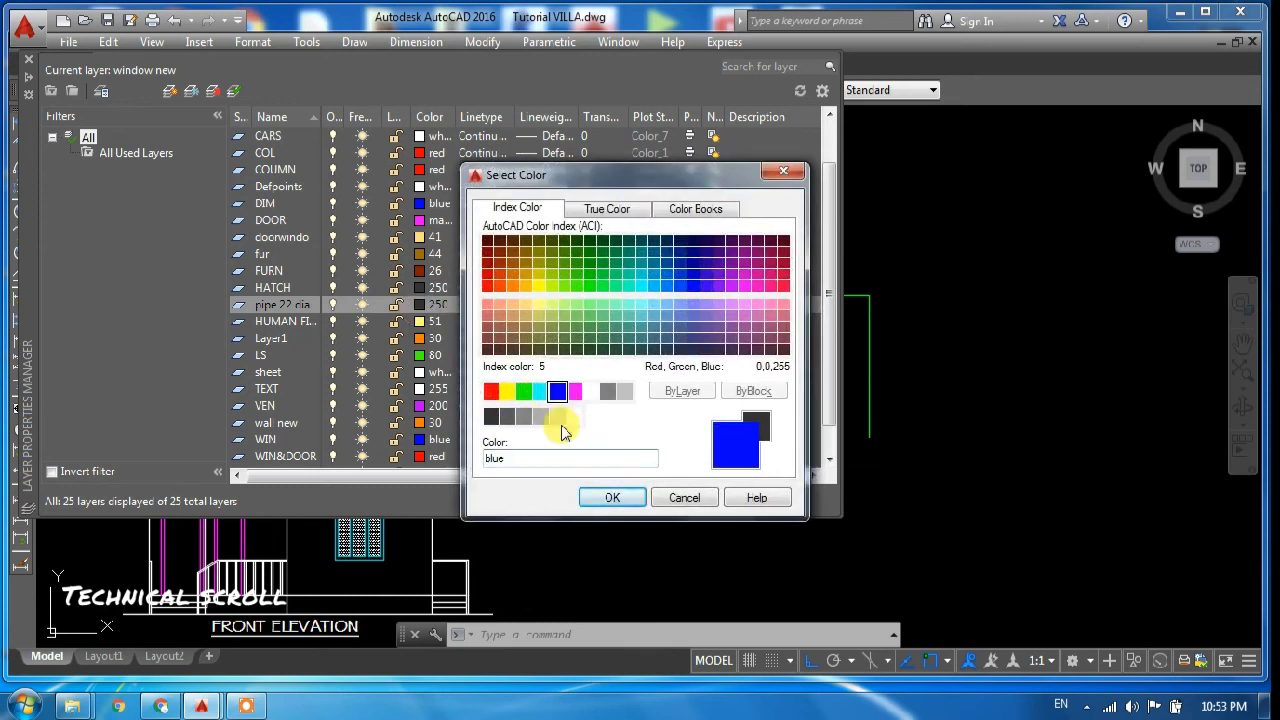
{"action": "left_click", "coordinate": [600, 497]}
{"action": "right_click", "coordinate": [427, 305]}
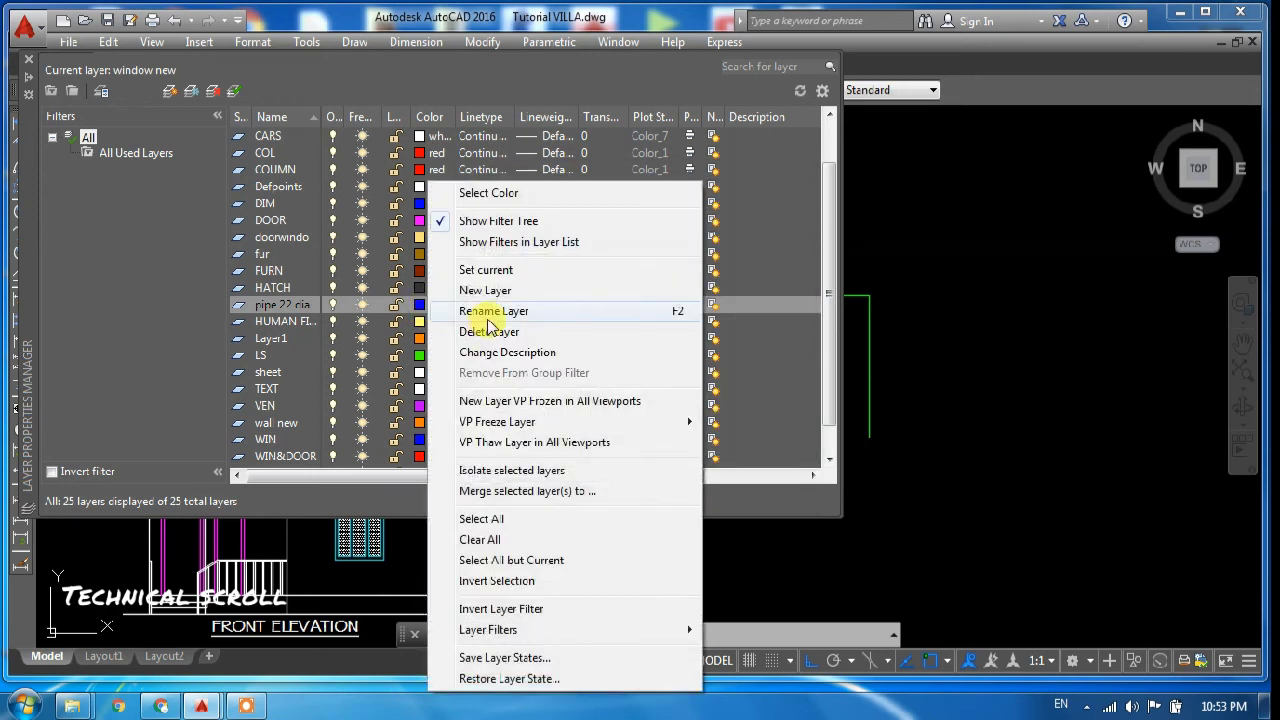
{"action": "left_click", "coordinate": [485, 270]}
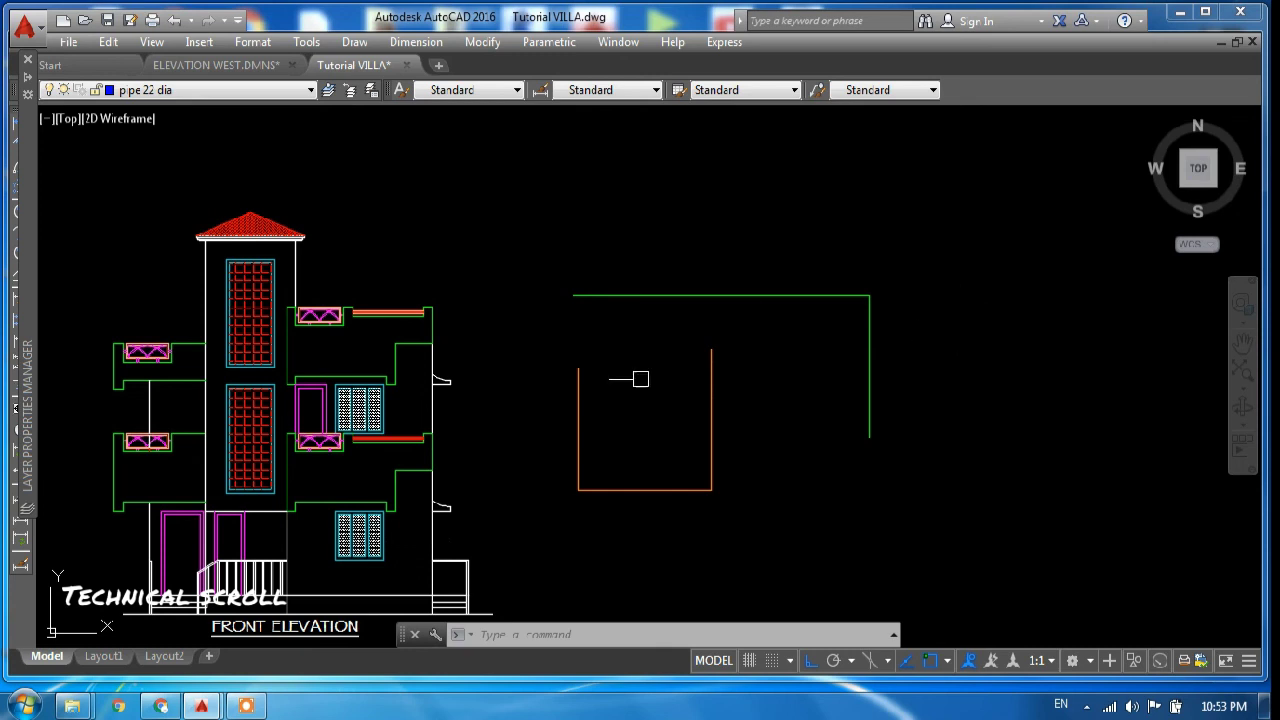
{"action": "middle_click_drag", "start_coordinate": [412, 376], "coordinate": [707, 273]}
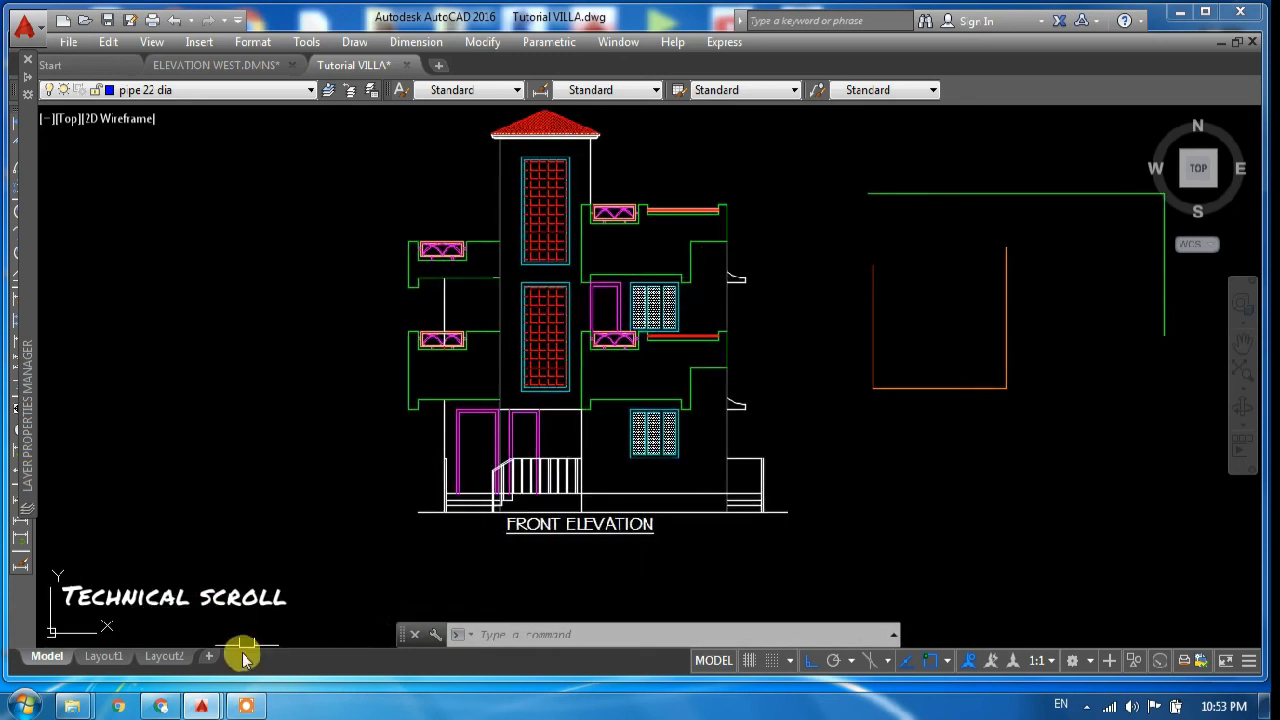
{"action": "left_click", "coordinate": [245, 706]}
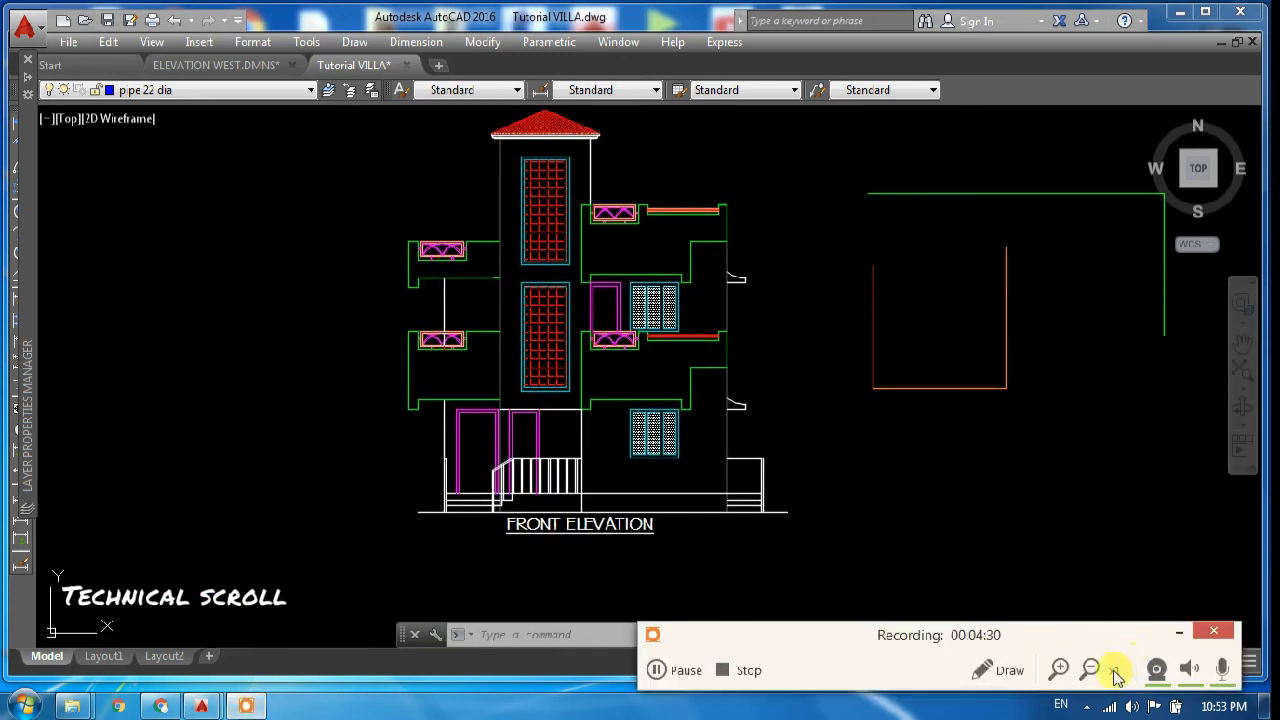